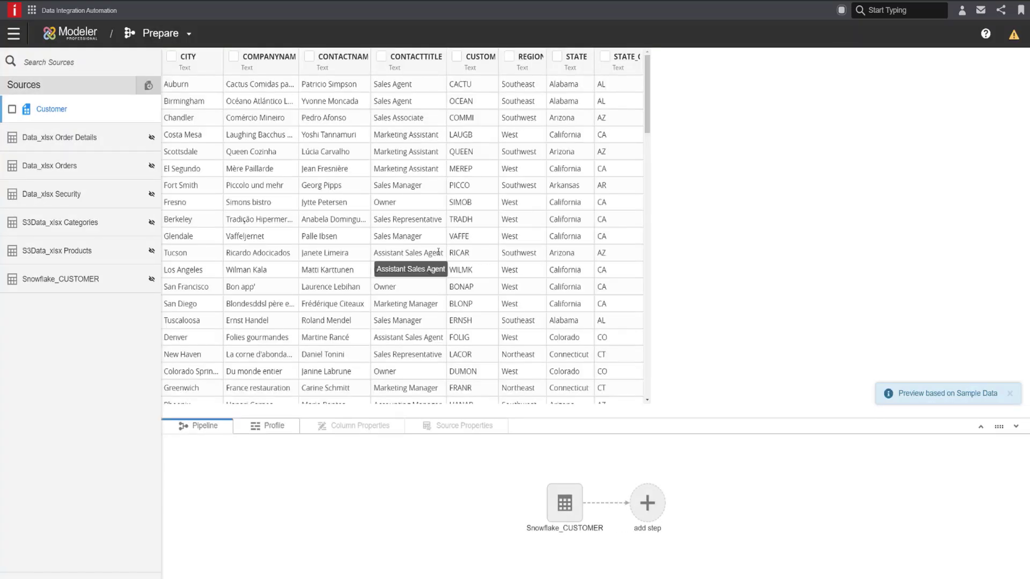
Begin a Rename transform covering all eight columns of the Customer source, from CITY through STATE_CODE
click(647, 502)
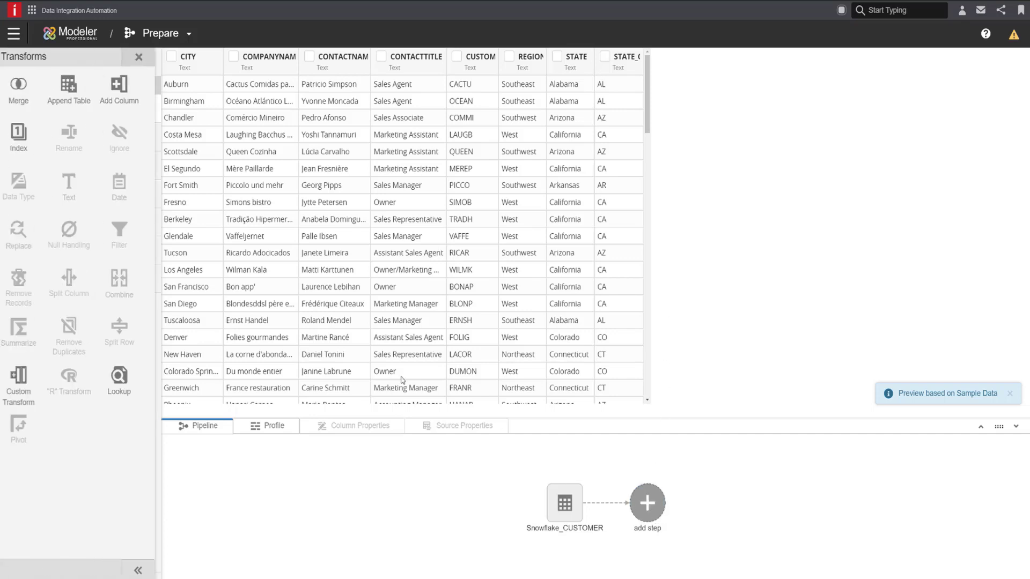
click(171, 56)
click(233, 56)
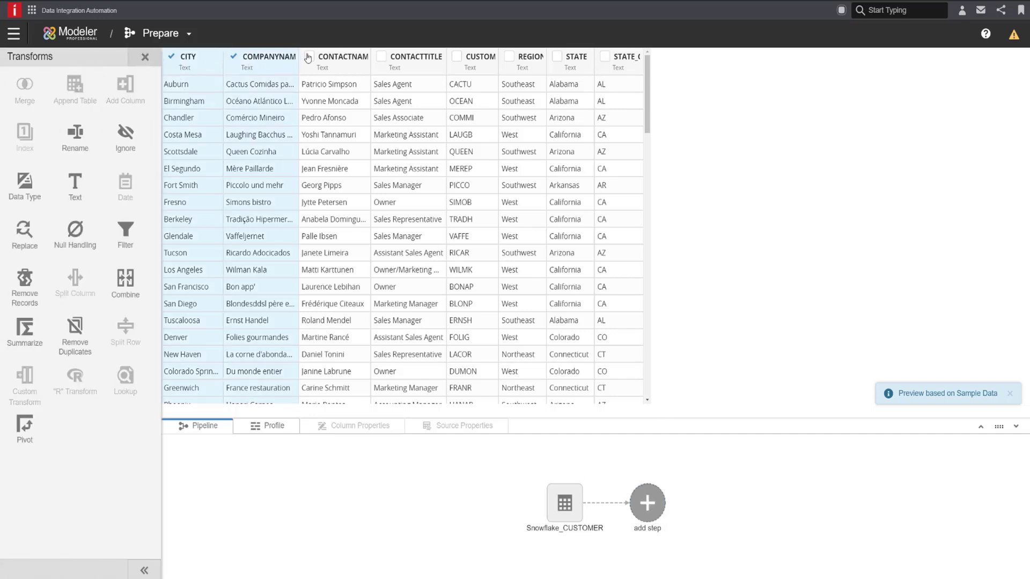
click(309, 56)
click(382, 56)
click(456, 56)
click(508, 56)
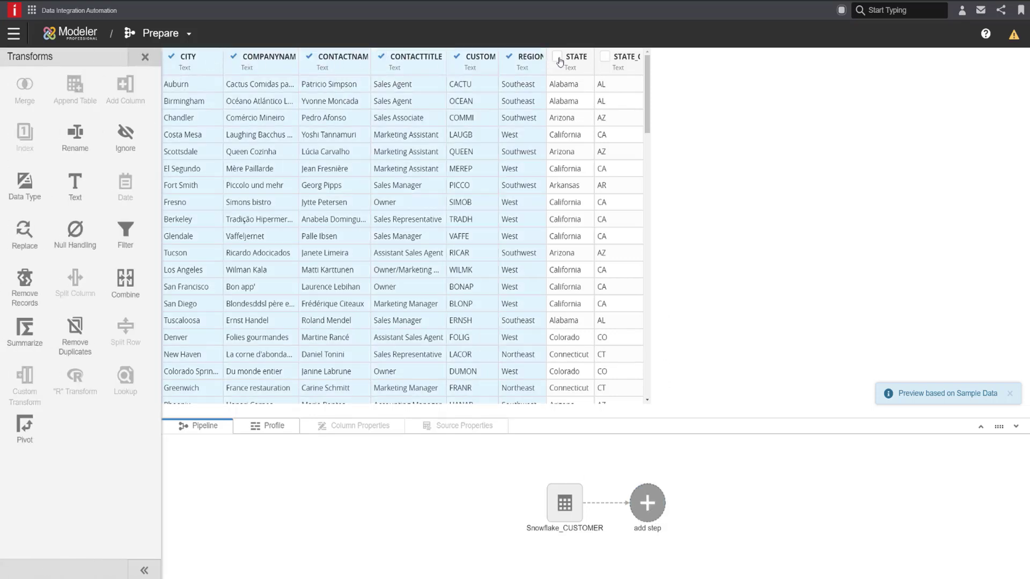
click(557, 57)
click(610, 60)
click(75, 134)
Set the new name of CITY to City and of COMPANYNAME to Customer Name
double_click(184, 87)
click(184, 88)
text(Cit)
key(ctrl+a)
key(BackSpace)
text(C)
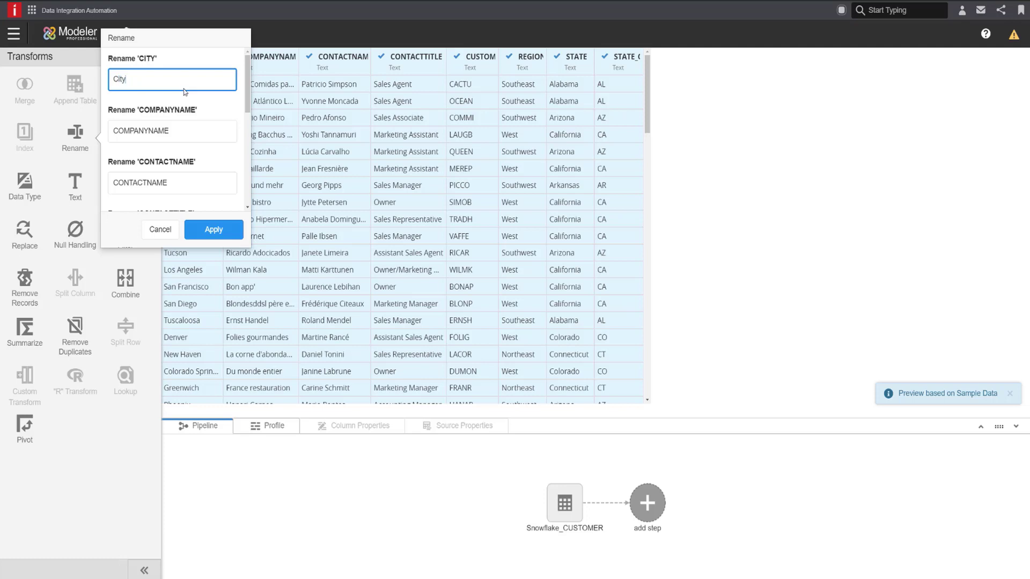
key(Tab)
text(C)
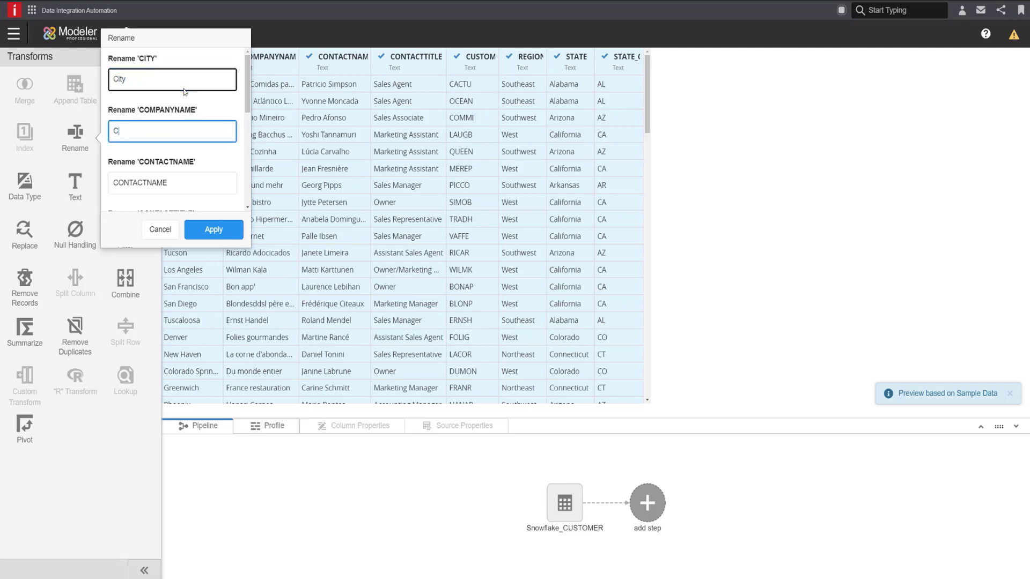
text(ustomer Name)
Set the new names of CONTACTNAME, CONTACTTITLE and CUSTOMERID to Contact, Title and Customer ID
key(Tab)
text(Con)
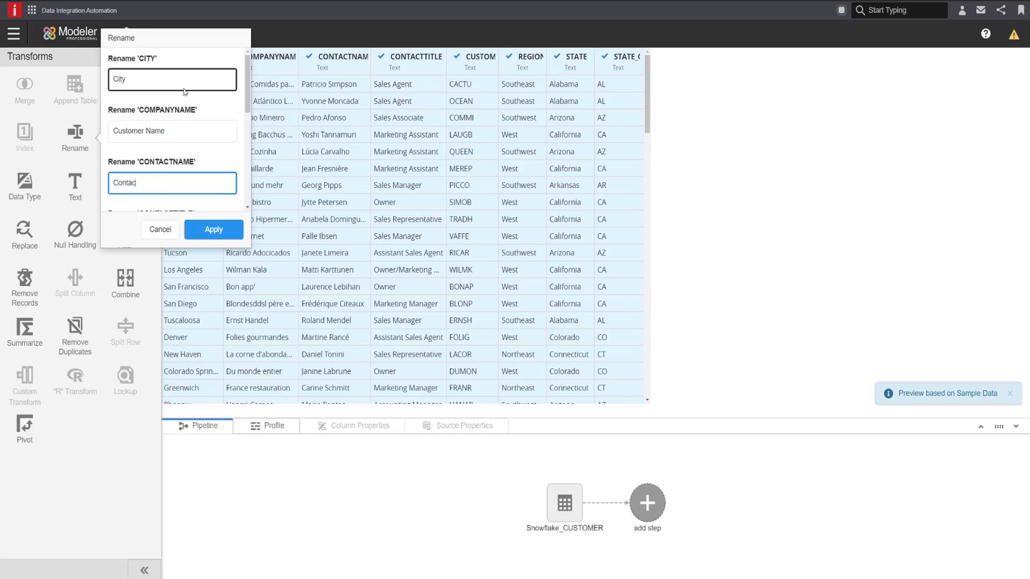
key(Tab)
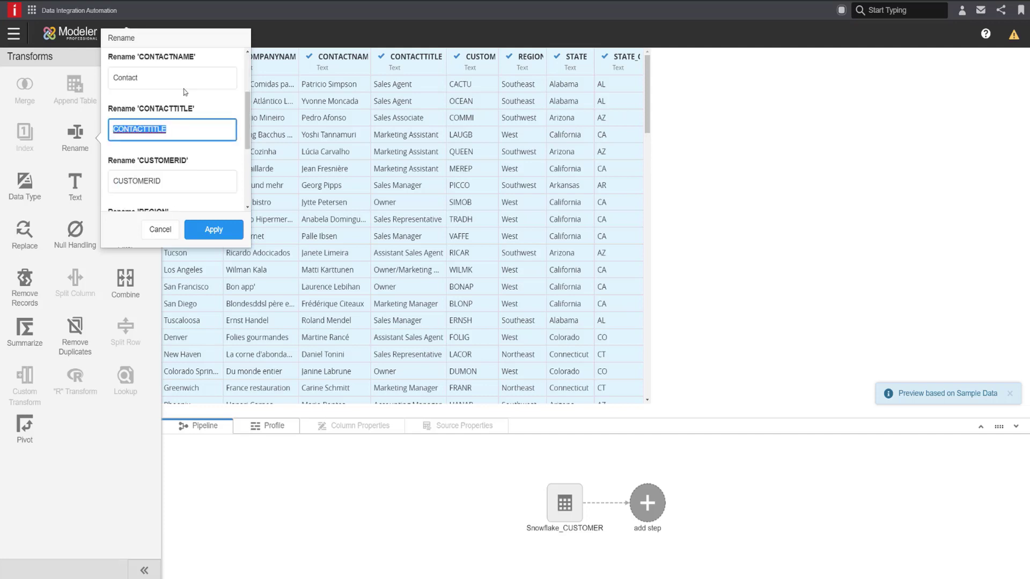
text(Title)
key(Tab)
text(Cu)
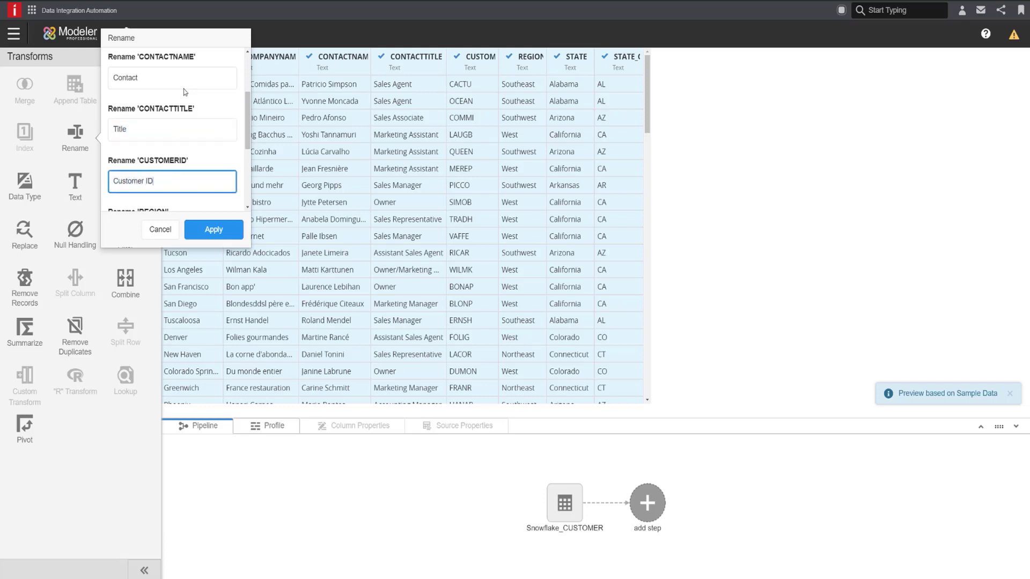
Set the new names of REGION, STATE and STATE_CODE to Region, State and State Code, and apply the renaming
key(Tab)
text(Region)
key(Tab)
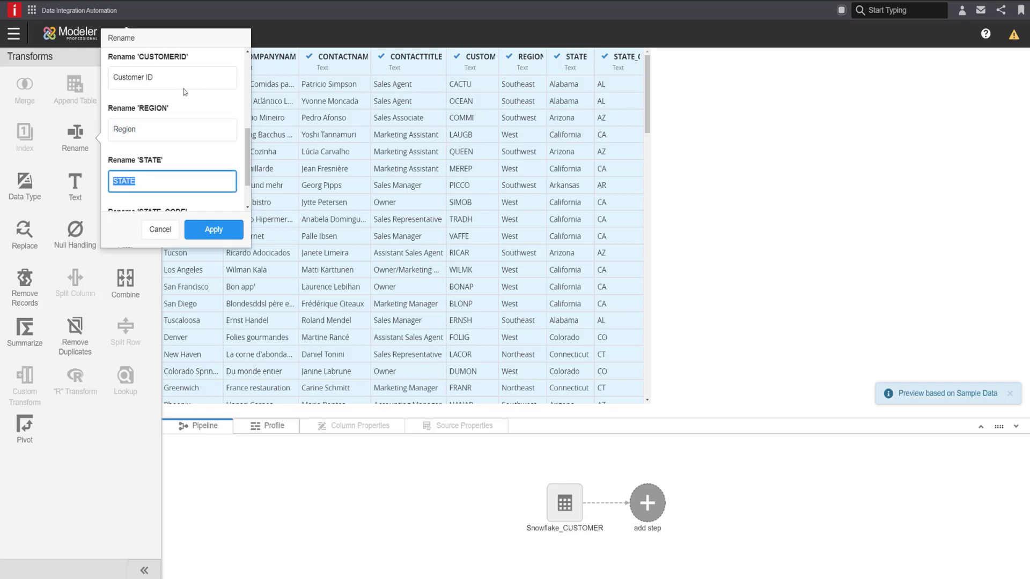
text(State)
key(Tab)
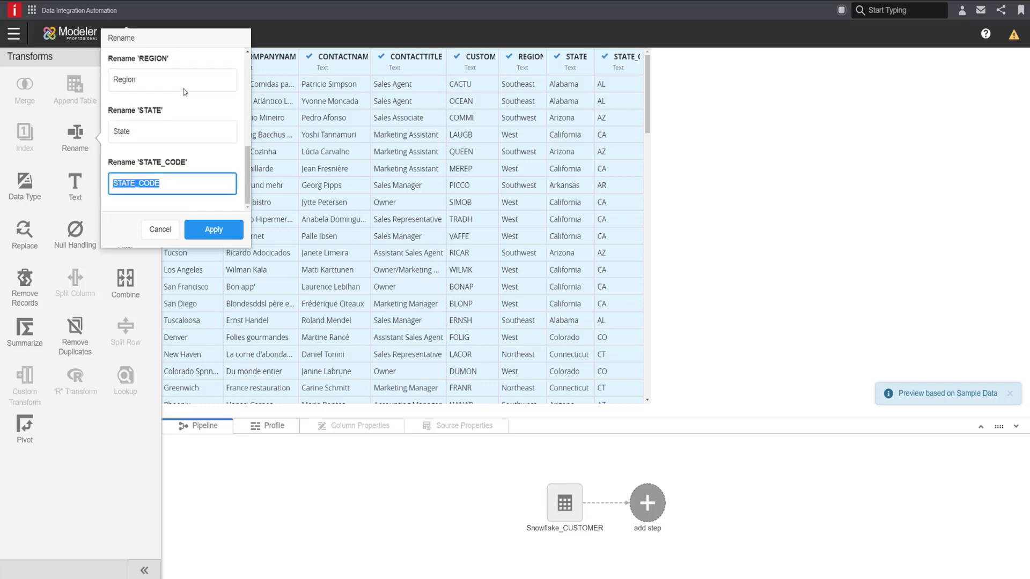
text(Sa)
text(ate Cod)
text(e)
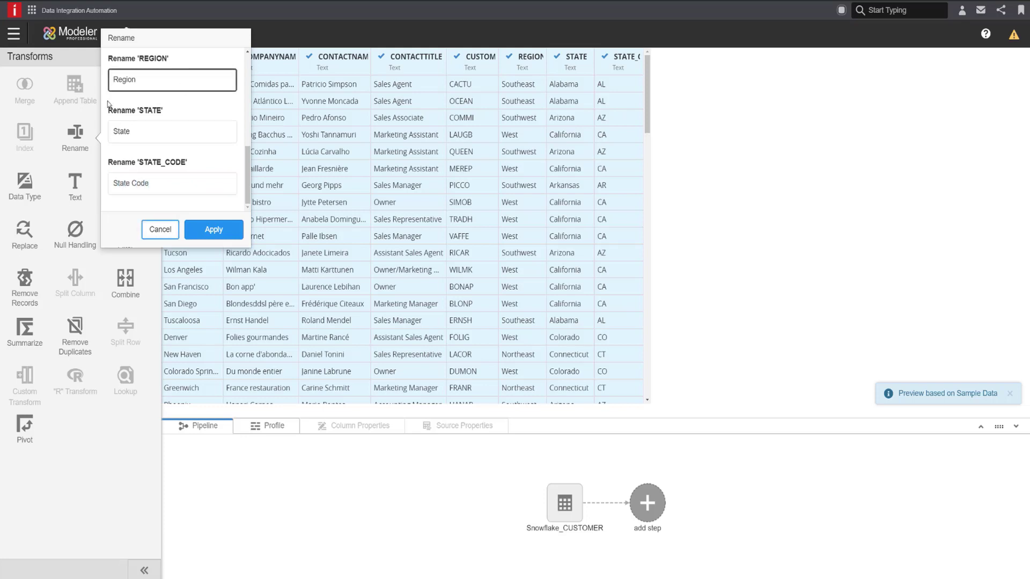
click(207, 229)
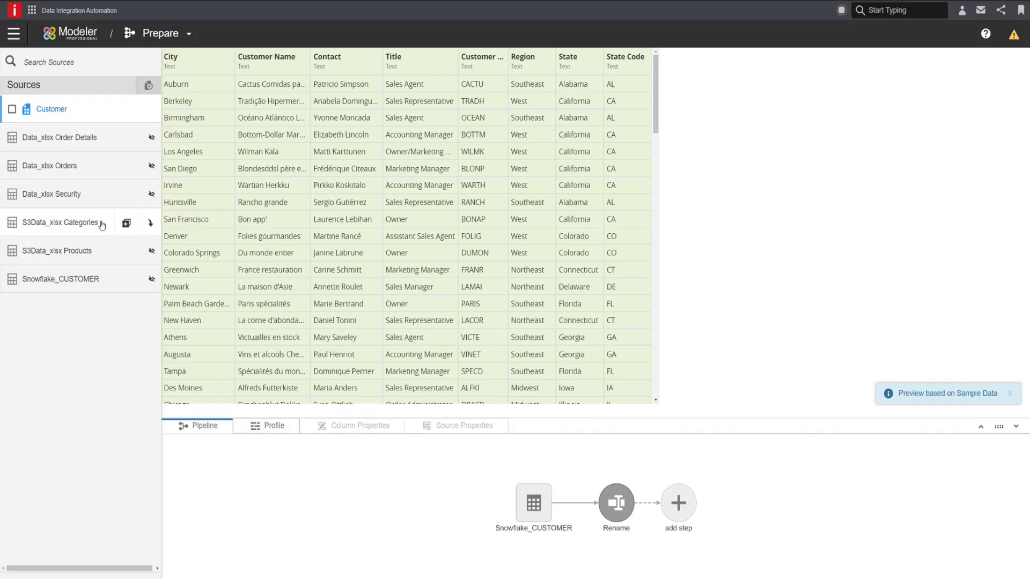
Create a prepared source named Products from the raw source S3Data_xlsx Products
mouse_move(127, 257)
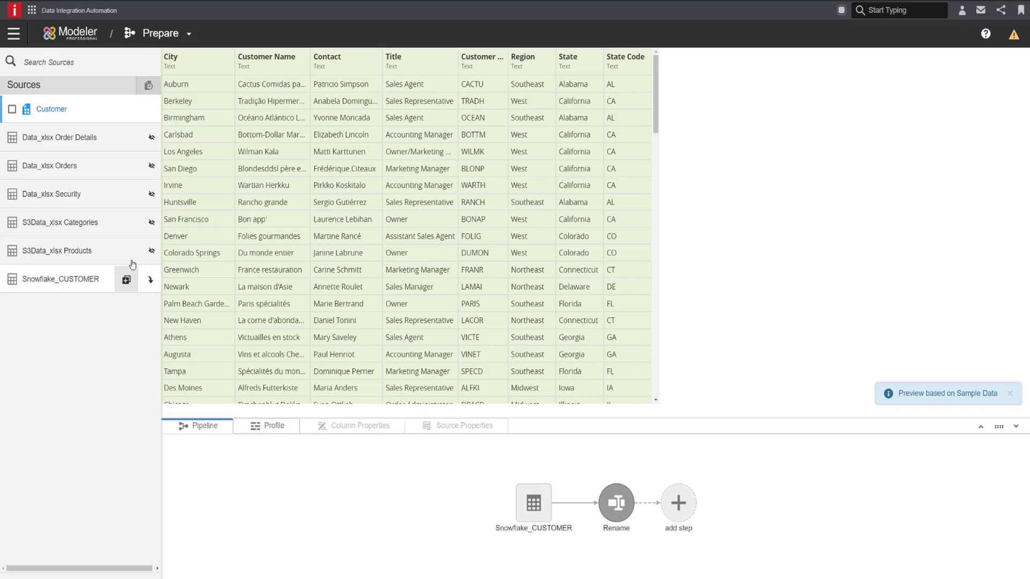
click(136, 250)
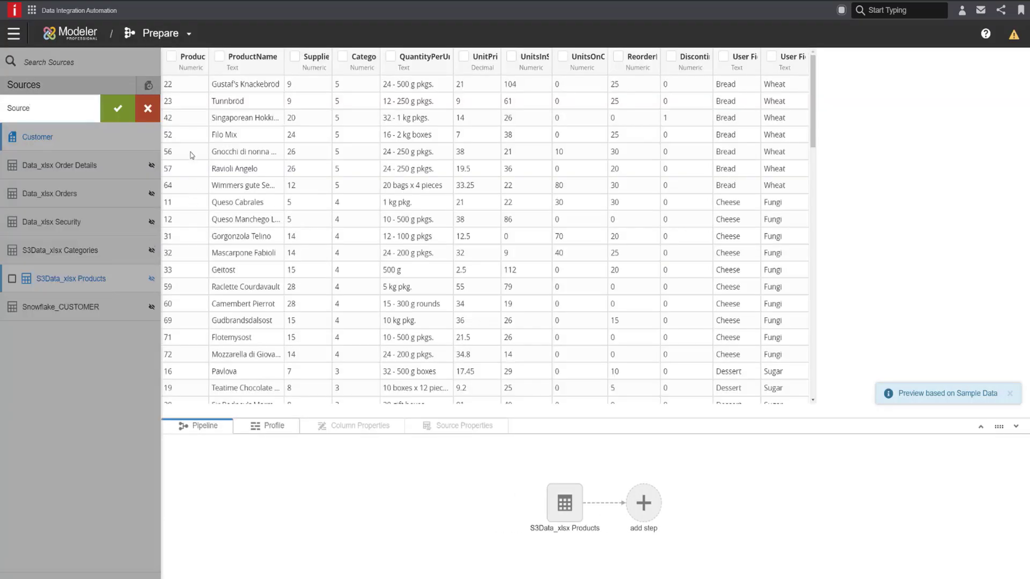
double_click(38, 106)
text(Pro)
click(110, 109)
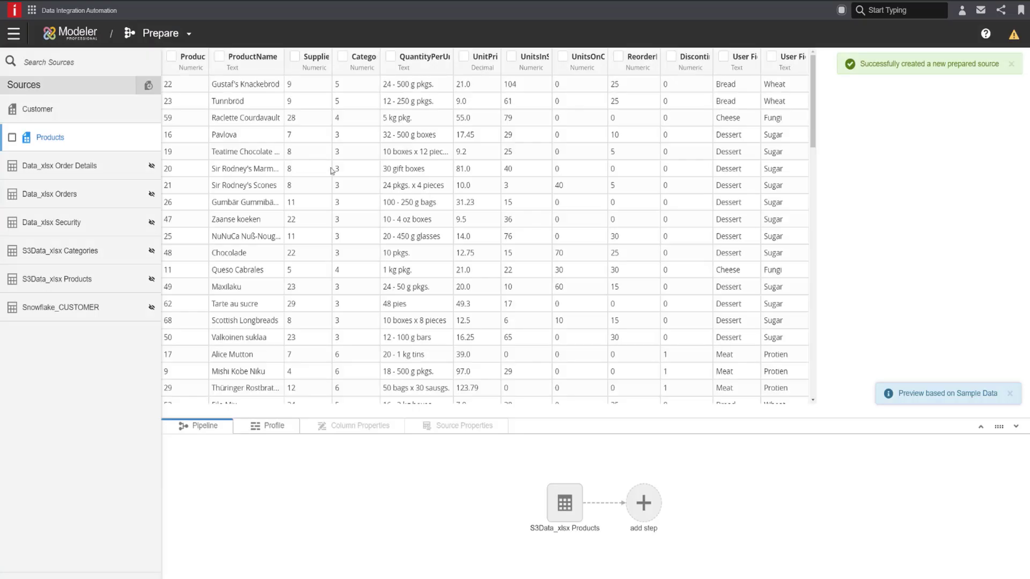
Add a Merge transform to the Products pipeline with S3Data_xlsx Categories as the second source
click(642, 507)
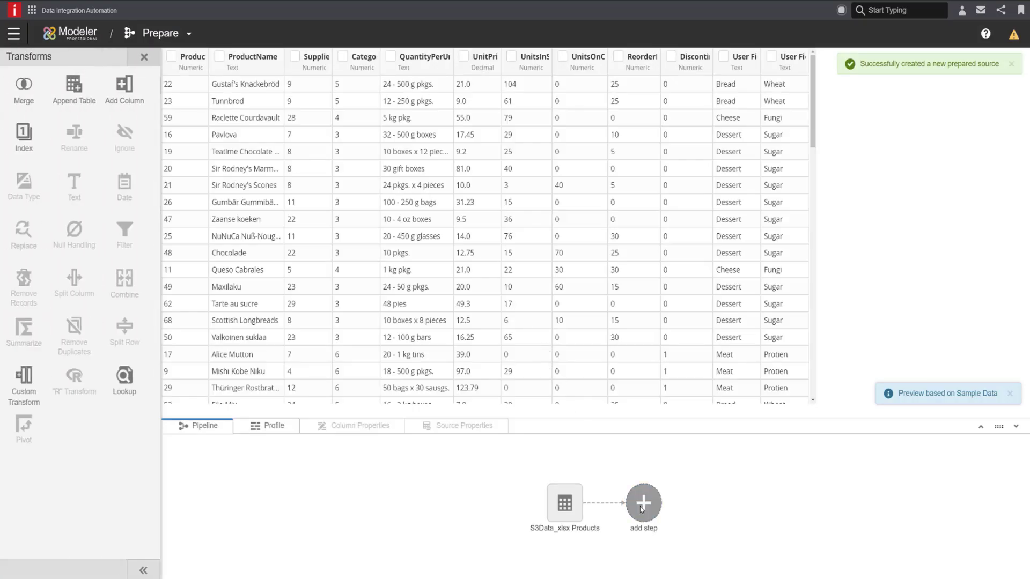
click(24, 86)
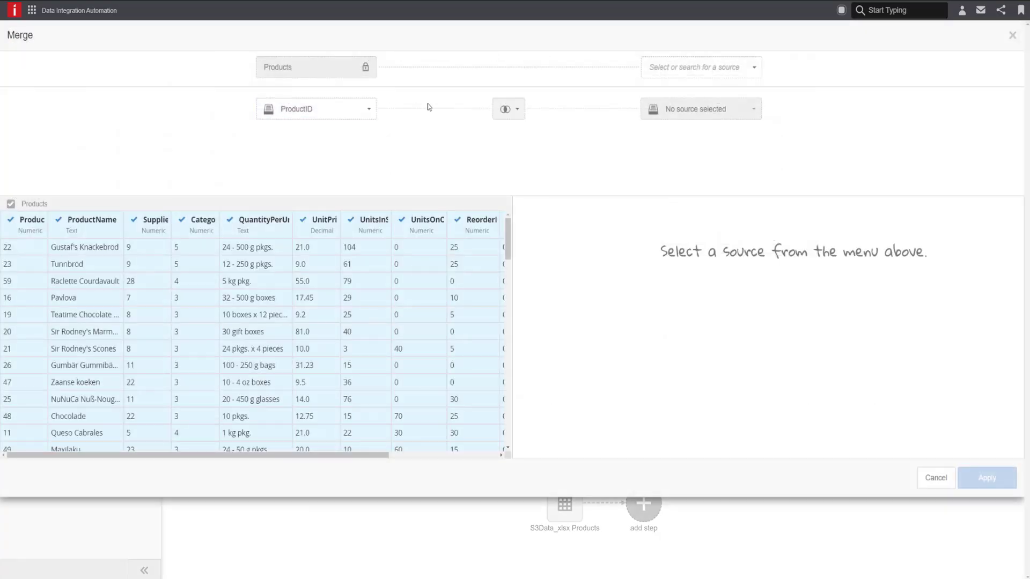
click(673, 68)
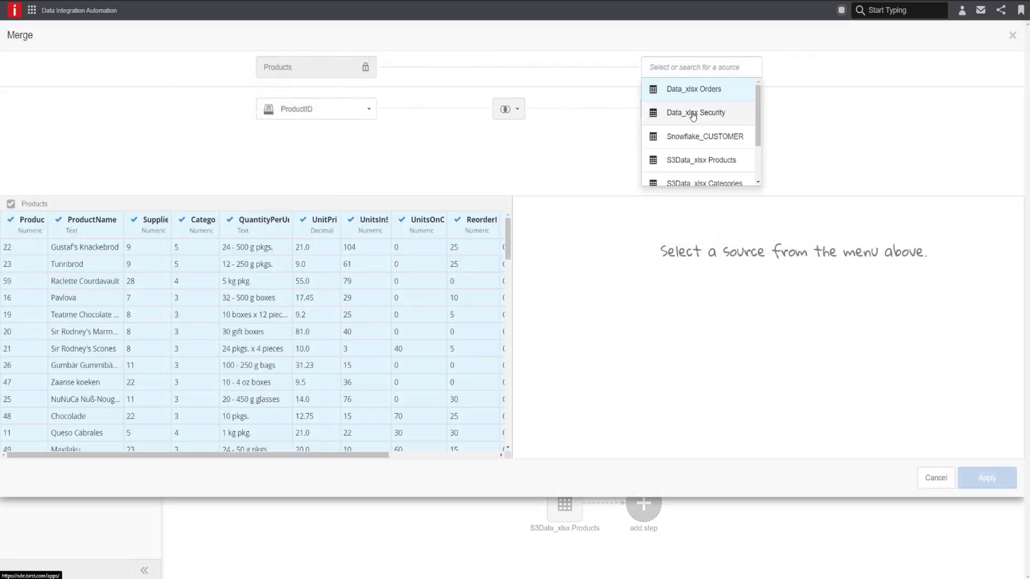
scroll(691, 114, down, 1)
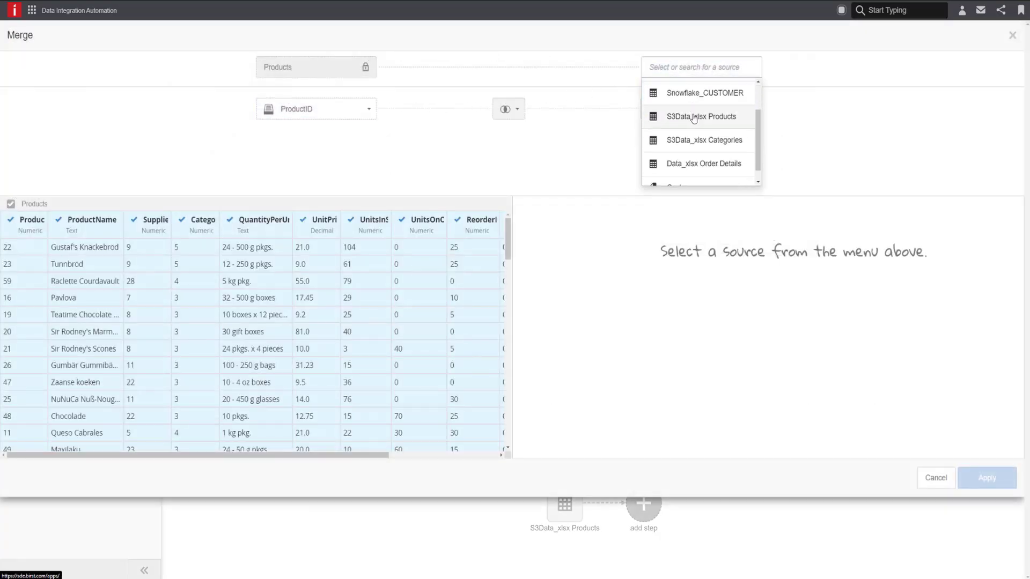
click(693, 142)
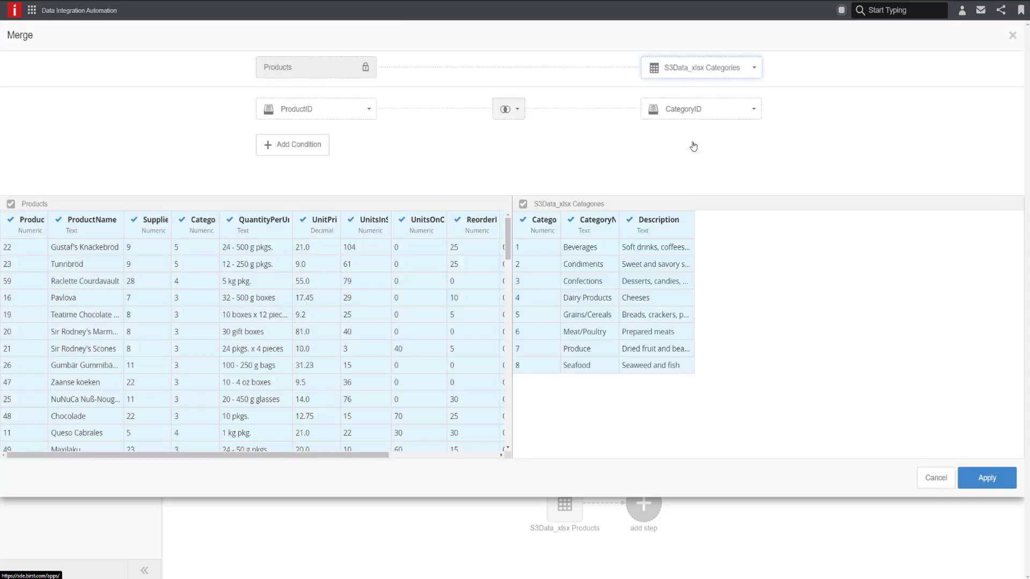
Match the merge on CategoryID in both sources with an Inner Join and apply it
click(365, 110)
scroll(335, 157, down, 1)
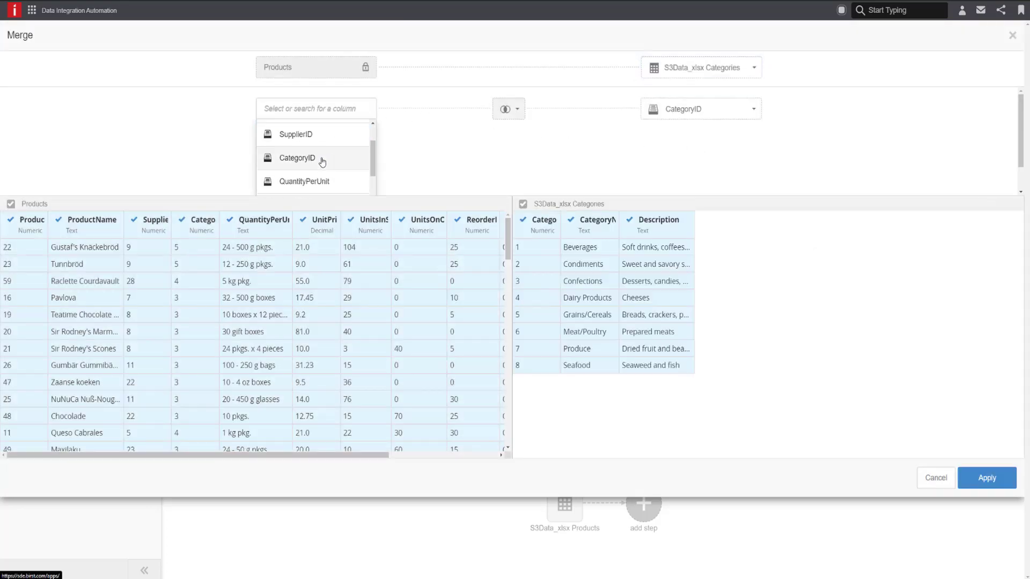
click(325, 160)
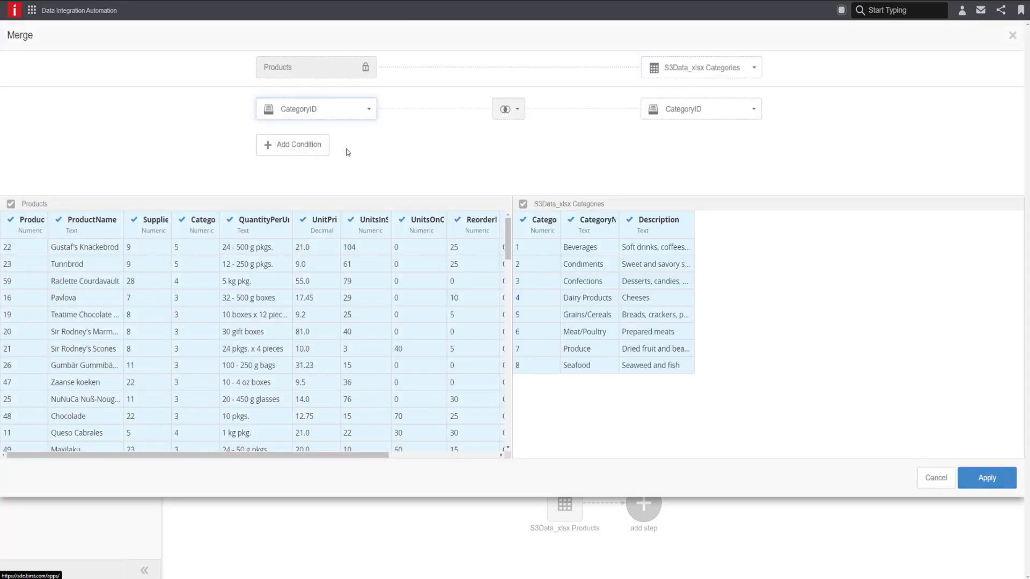
click(513, 116)
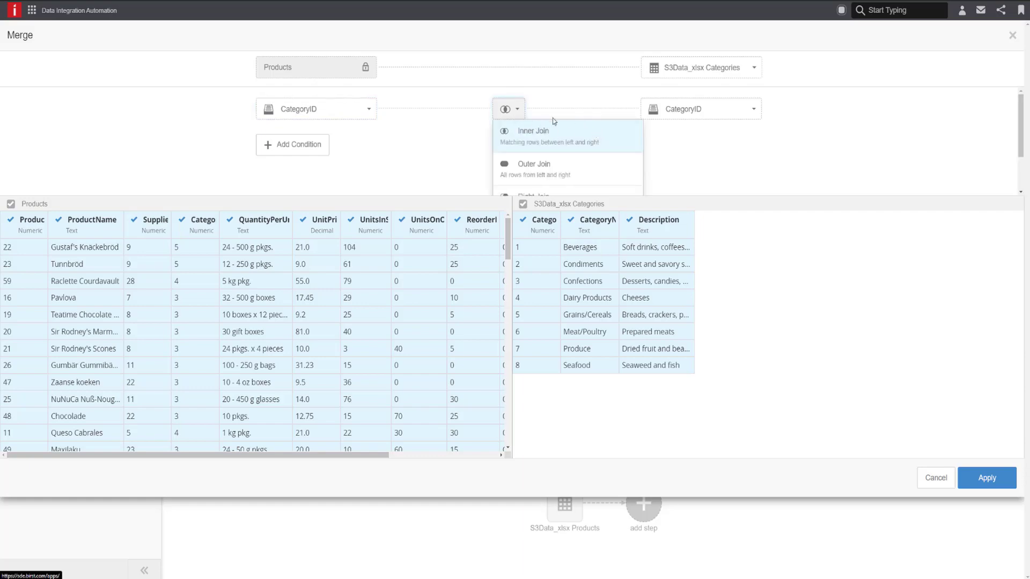
click(534, 128)
click(1003, 477)
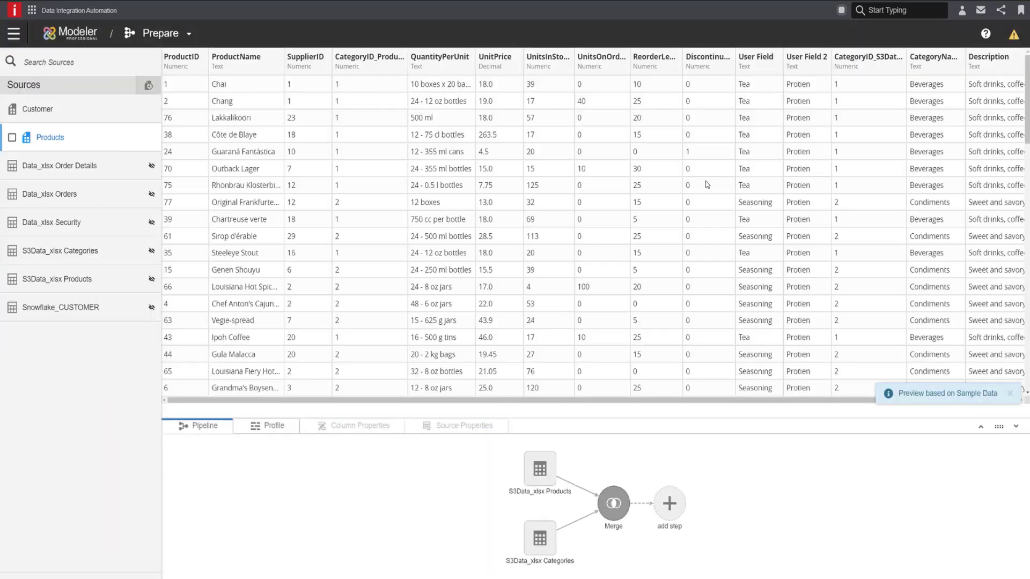
Add an Ignore transform after the merge that drops both CategoryID columns
click(670, 501)
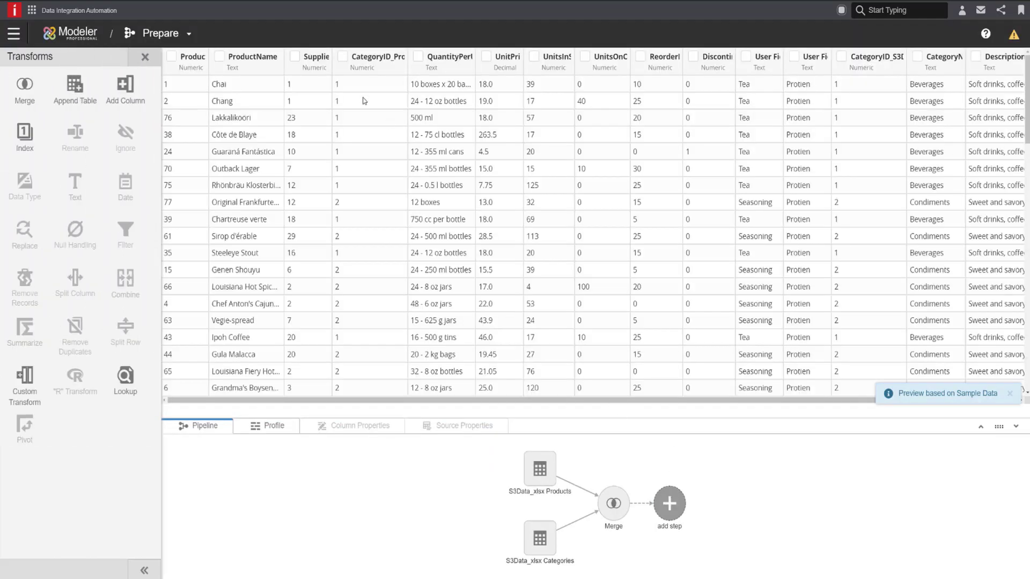
click(341, 57)
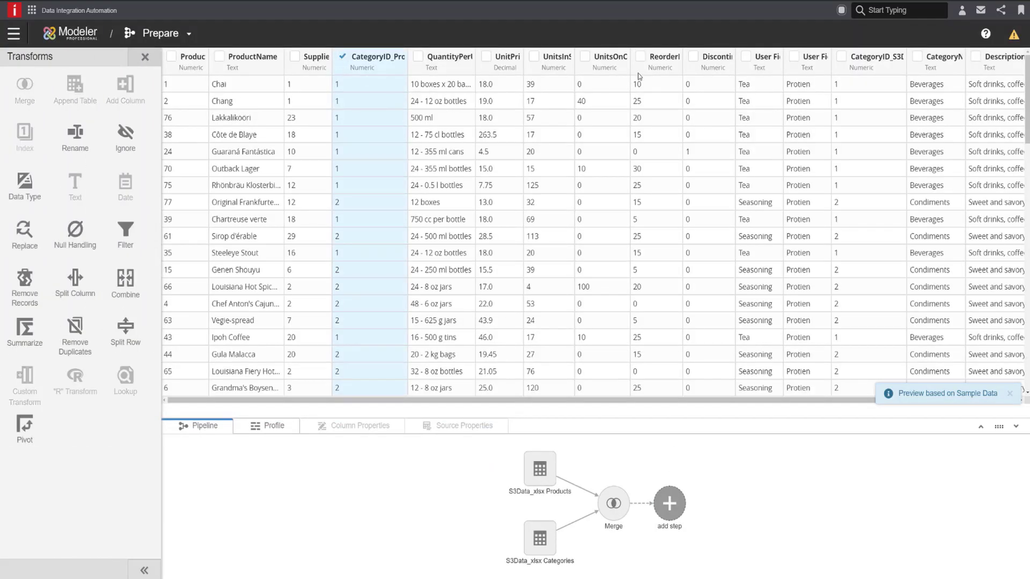
click(838, 58)
click(125, 134)
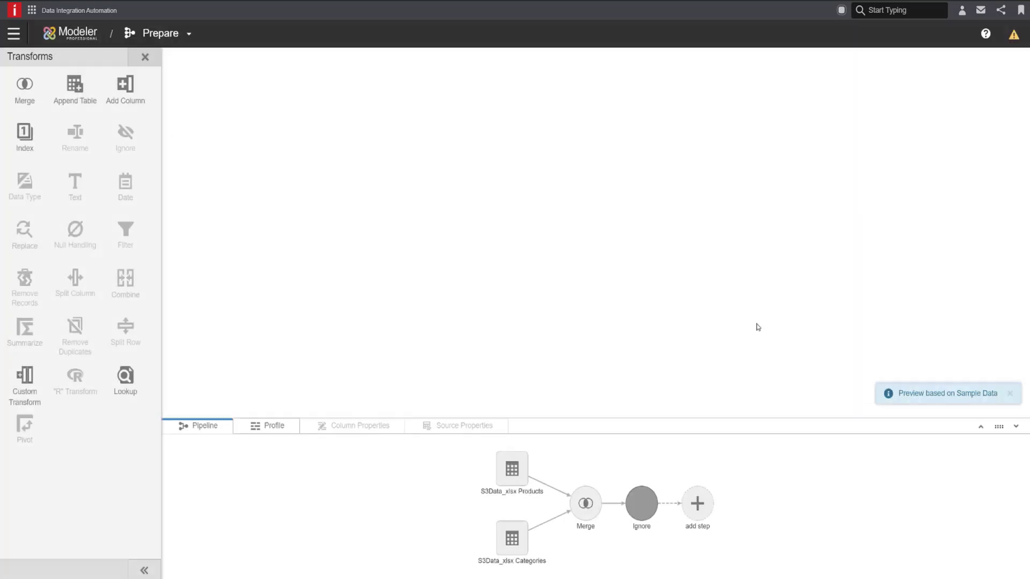
Add Null Handling that replaces nulls in the ProductID column with 0, and show the Products source's pipeline
click(709, 503)
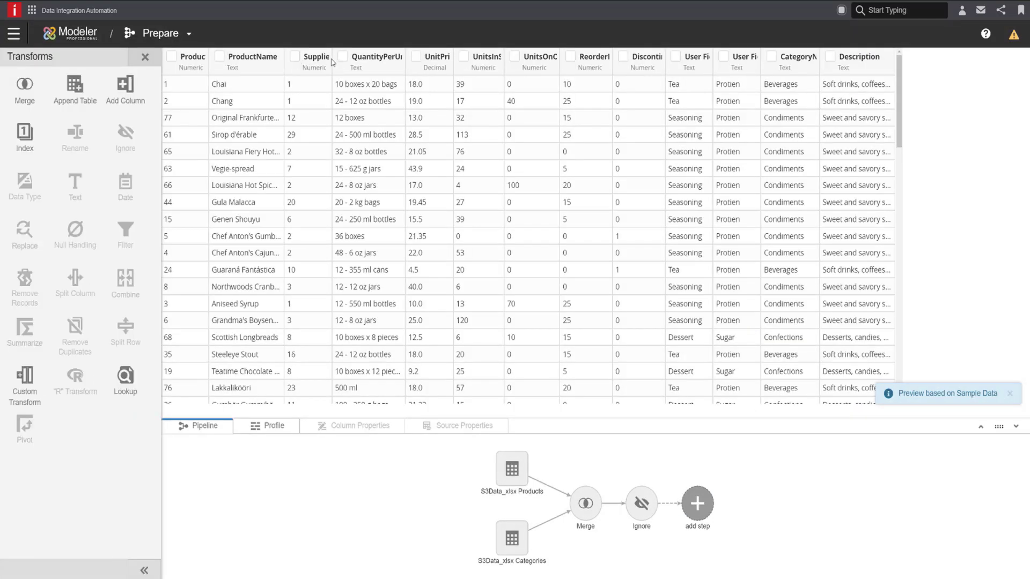
click(174, 59)
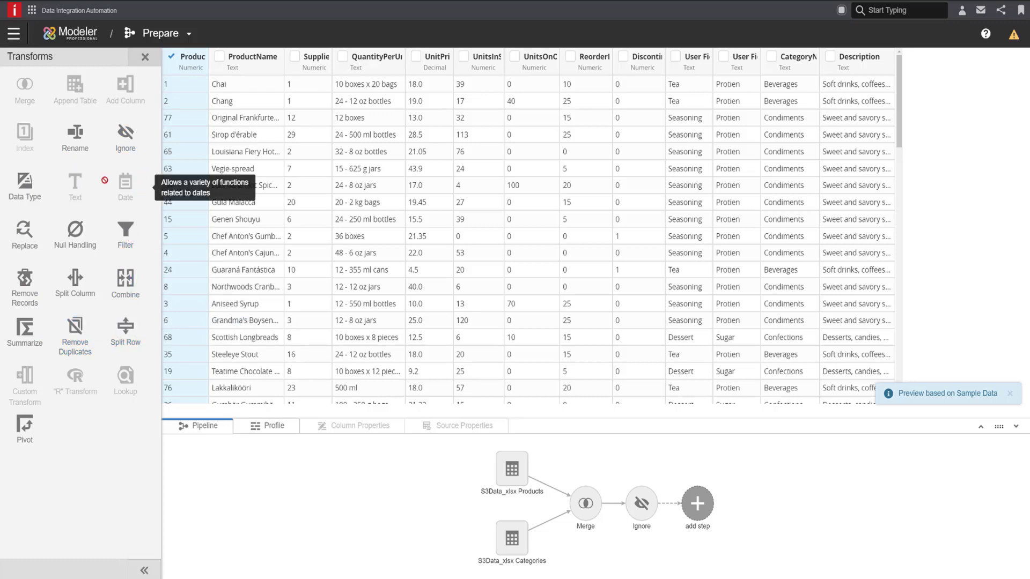
click(82, 236)
click(159, 226)
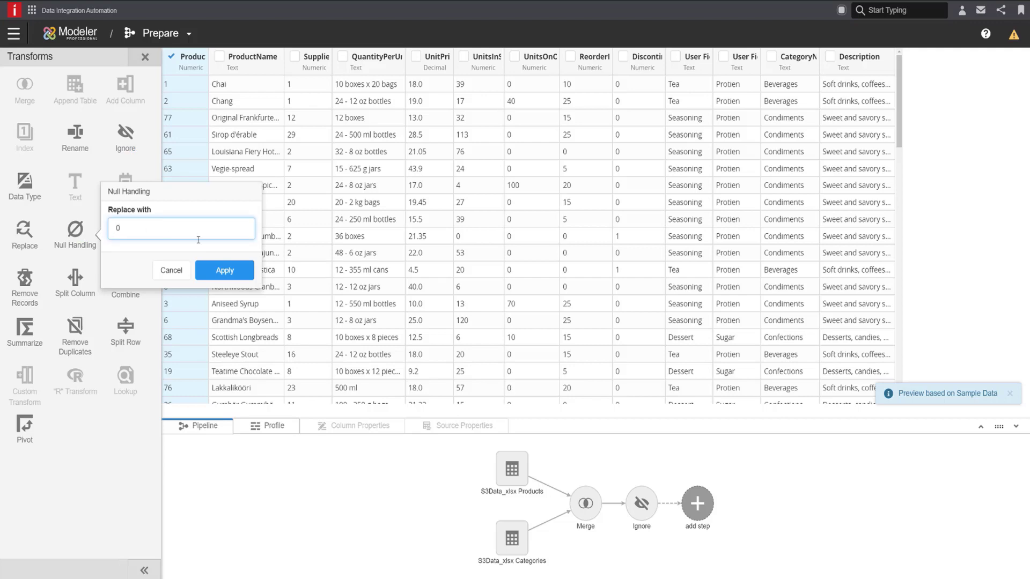
click(225, 271)
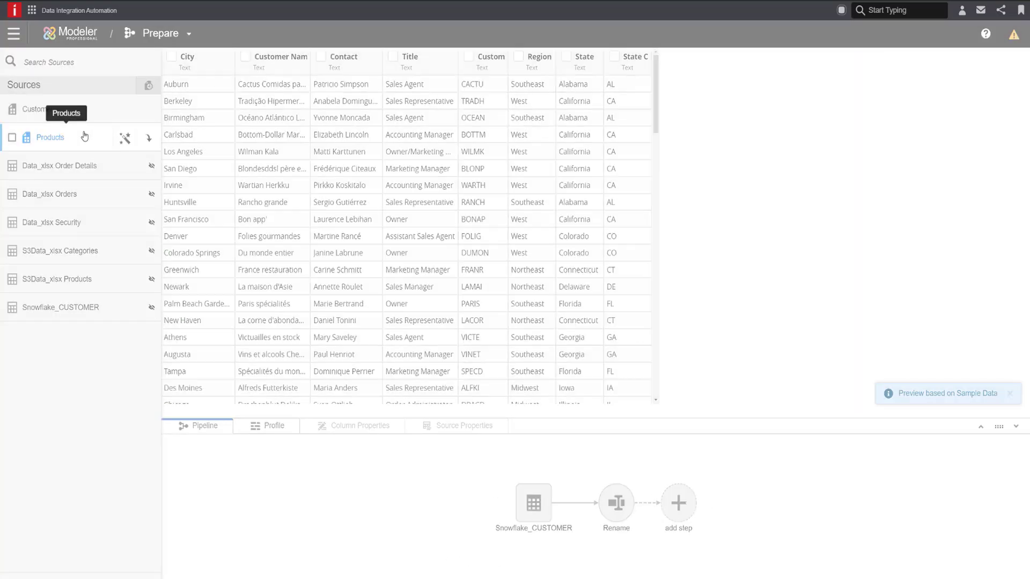
click(85, 136)
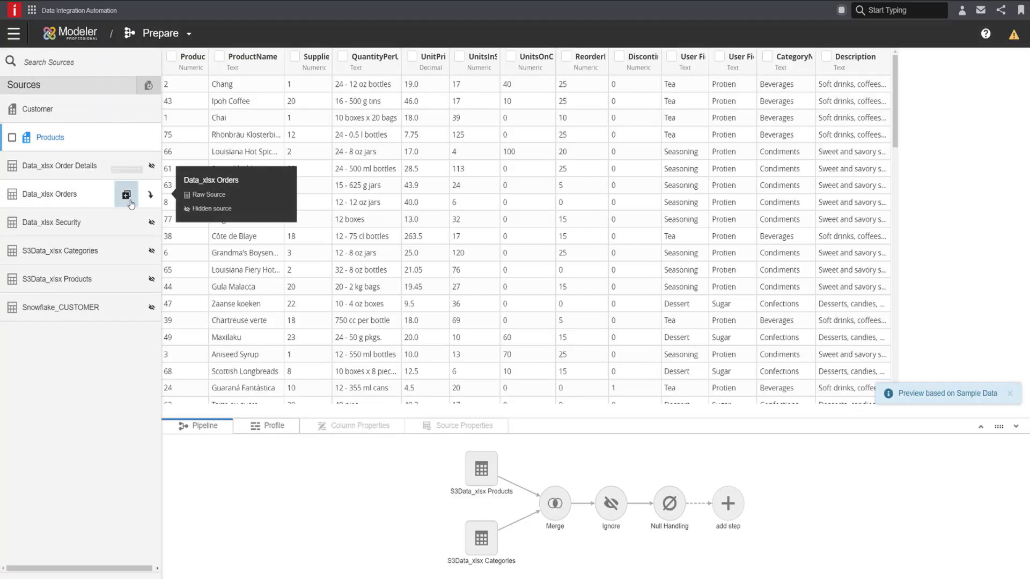
Create a prepared source named Orders from the raw source Data_xlsx Orders
click(129, 199)
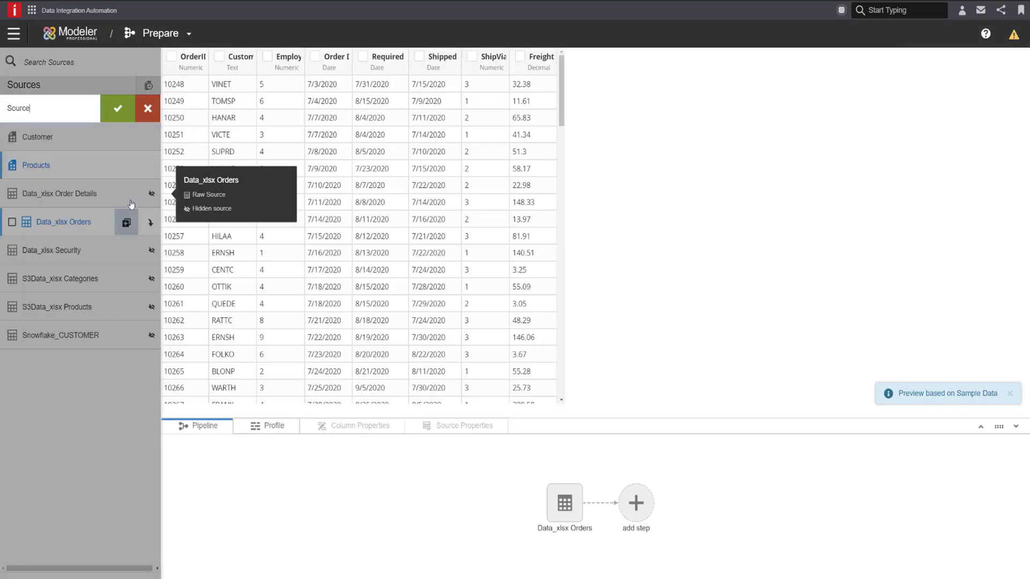
text(Orders)
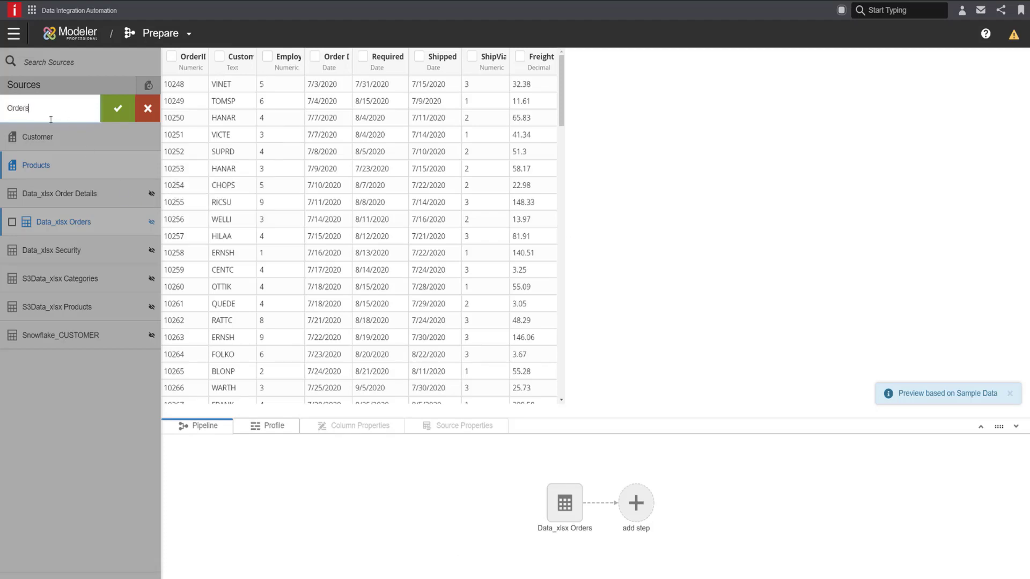
click(118, 109)
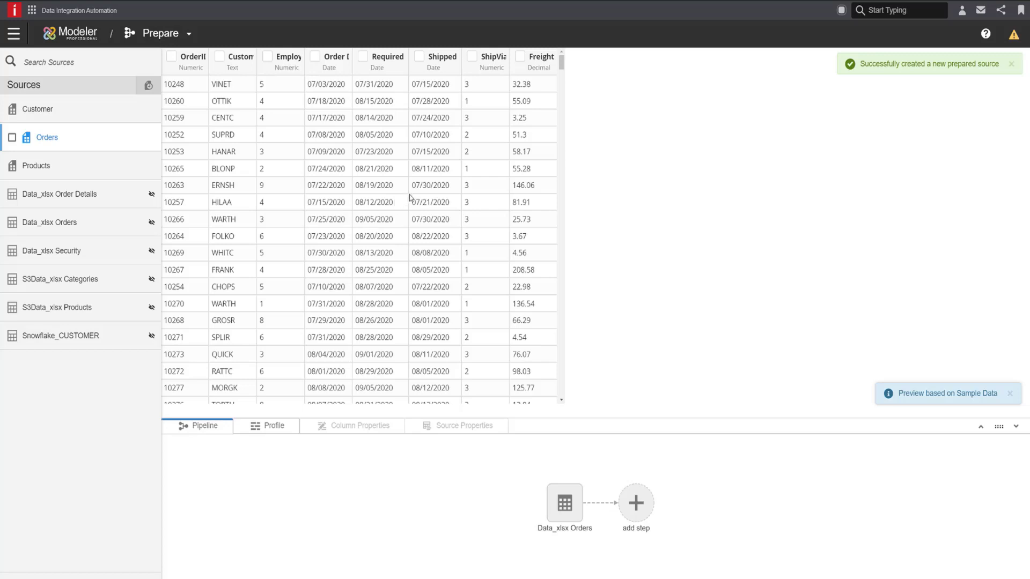
Merge the Orders source with Data_xlsx Order Details on OrderID in both sources and apply the merge
click(648, 505)
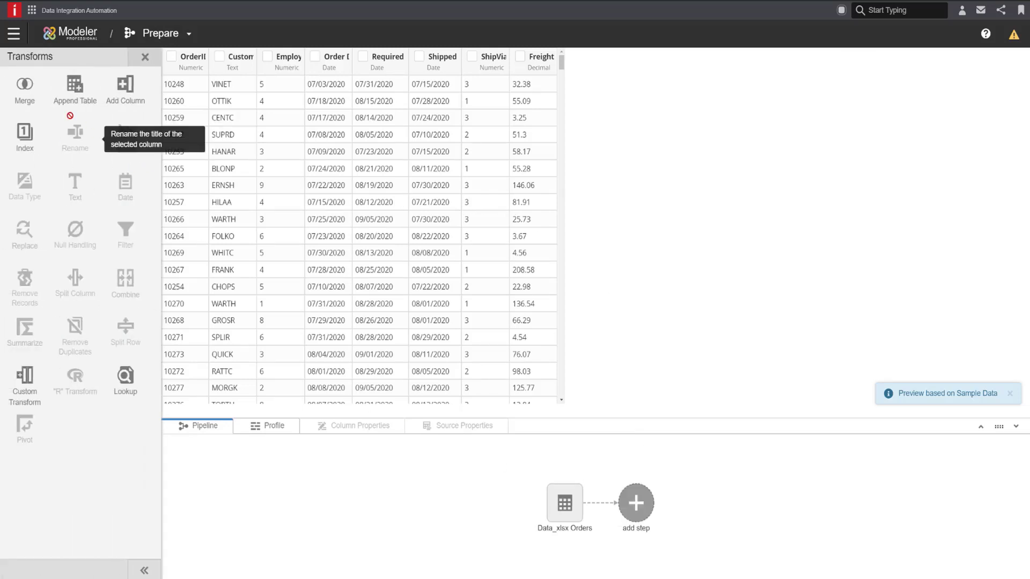
click(25, 87)
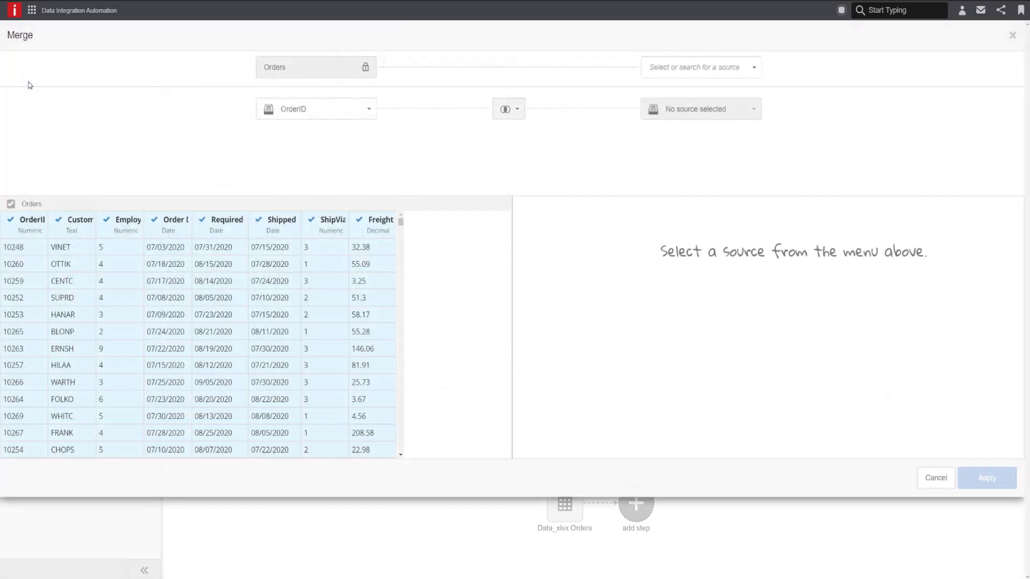
click(682, 68)
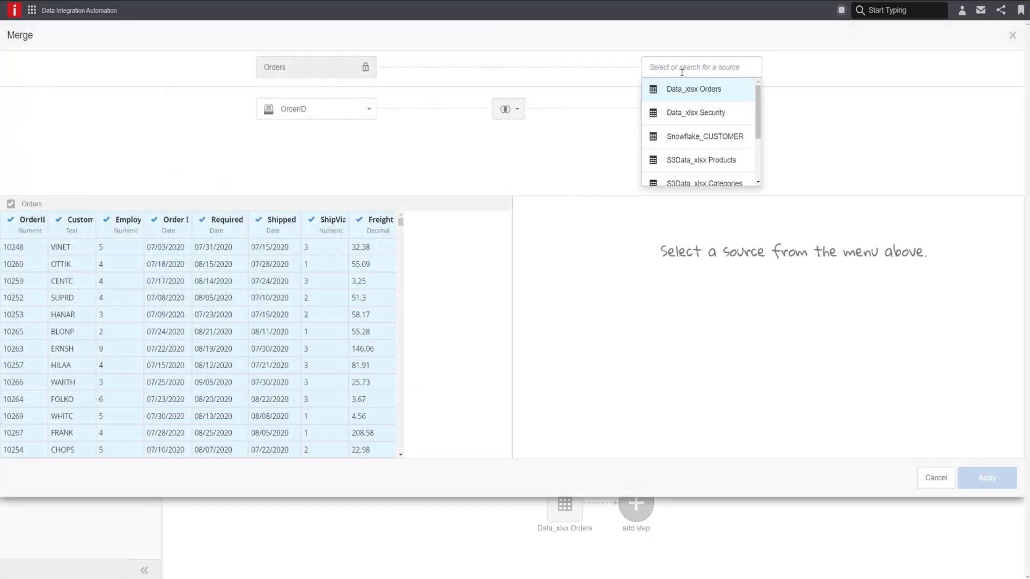
scroll(685, 134, down, 2)
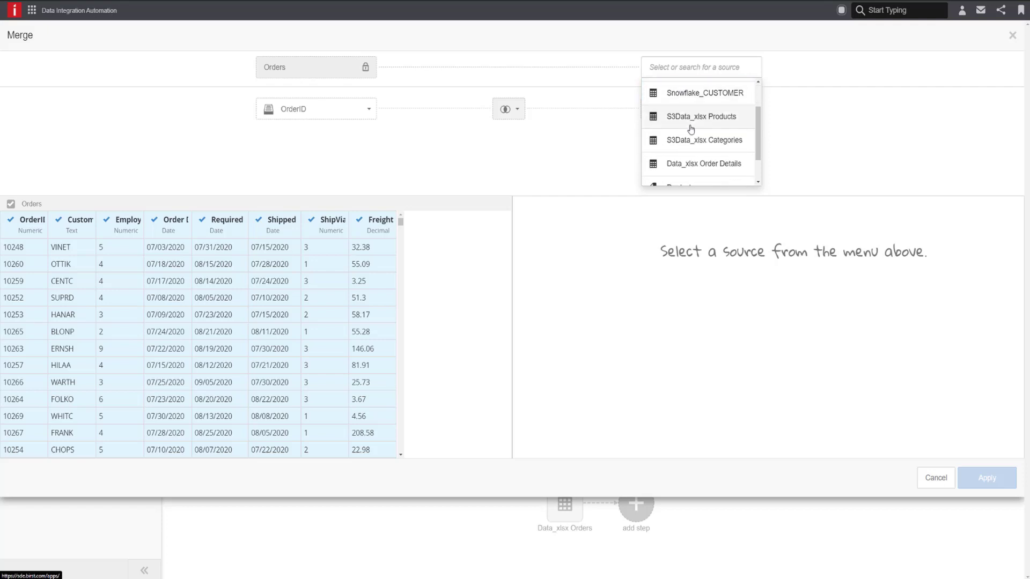
click(688, 163)
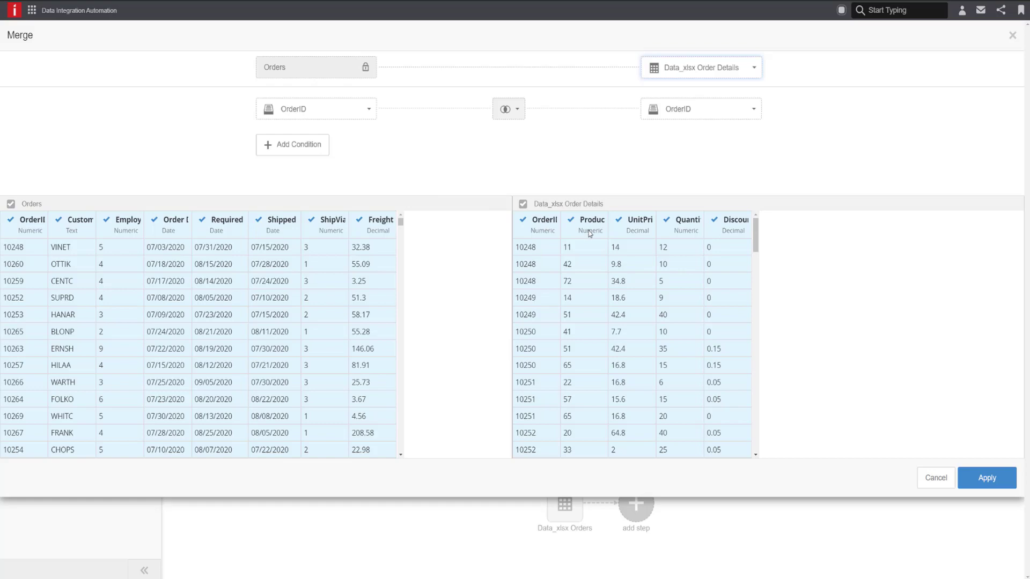
click(990, 478)
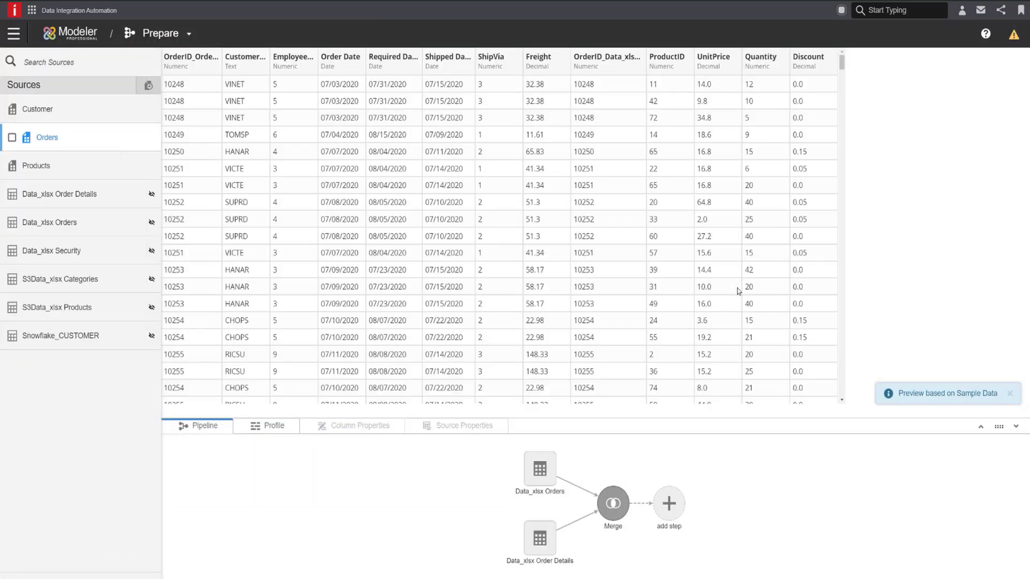
Start an Add Column transform after the merge, naming the column Revenue with the Numeric data type
click(680, 504)
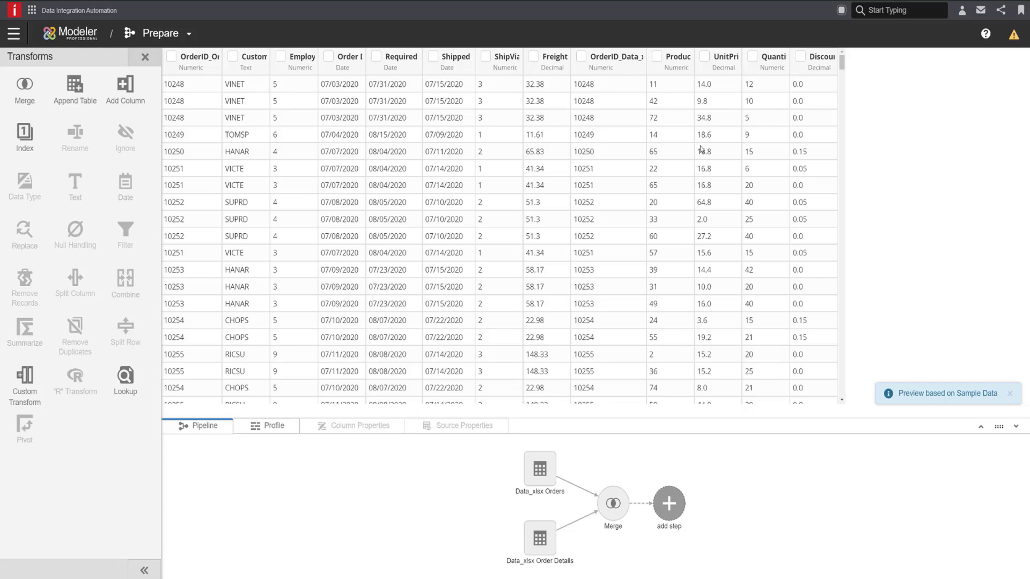
click(125, 86)
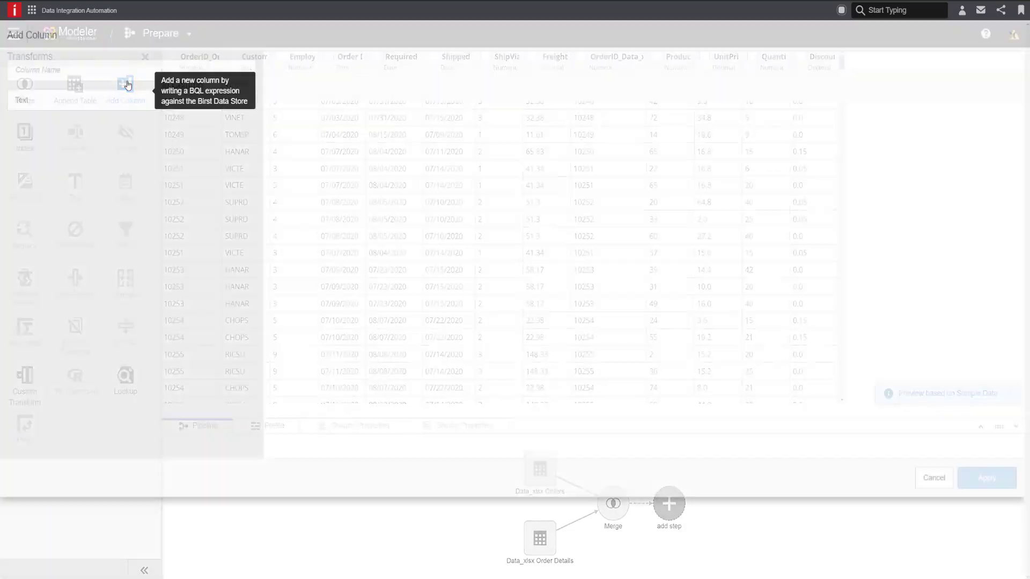
text(Revenue)
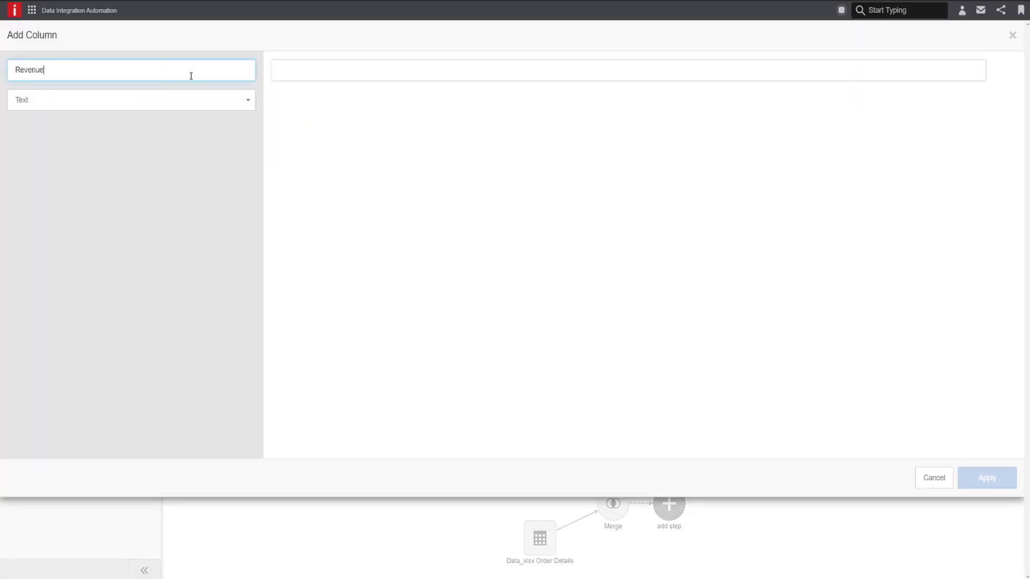
click(168, 102)
click(148, 138)
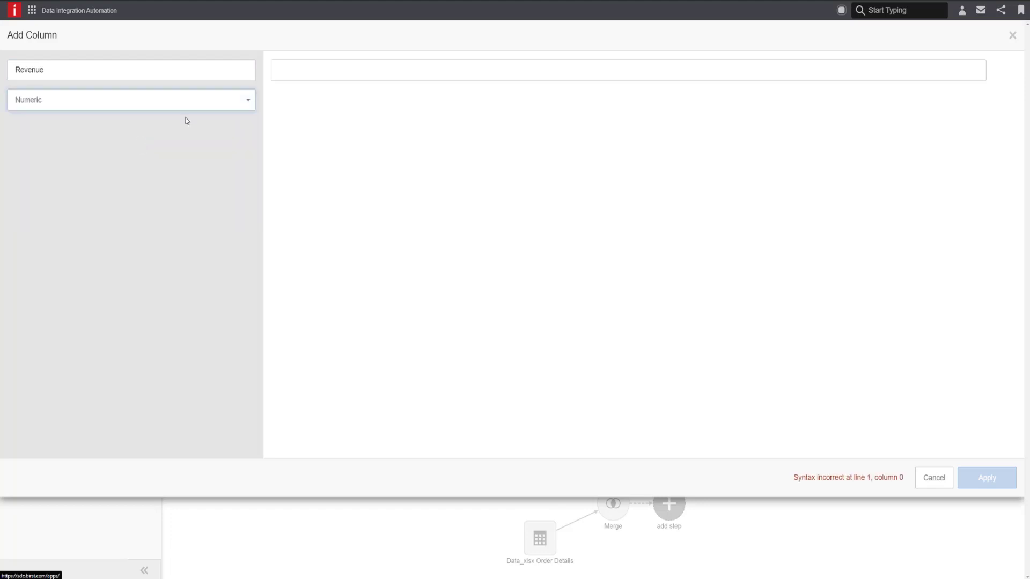
Define the Revenue column's expression as [UnitPrice]* [Quantity] and apply it
click(306, 72)
text(un)
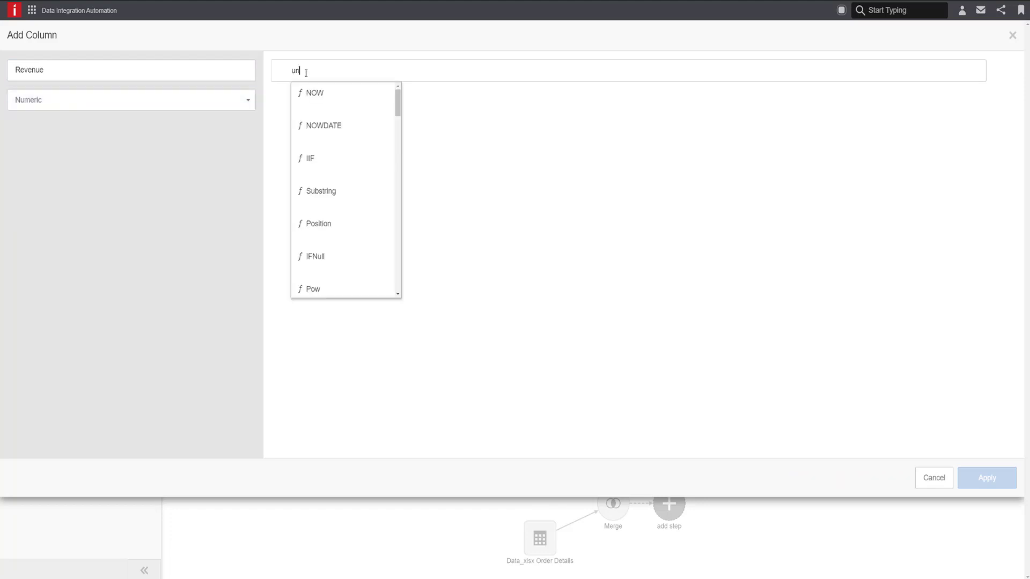
text(it)
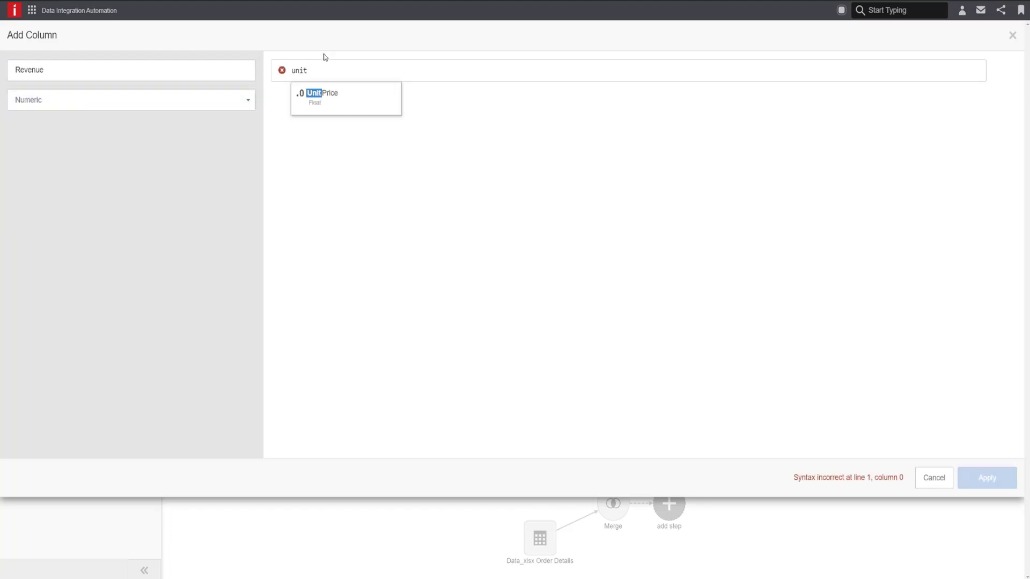
click(335, 96)
text(* )
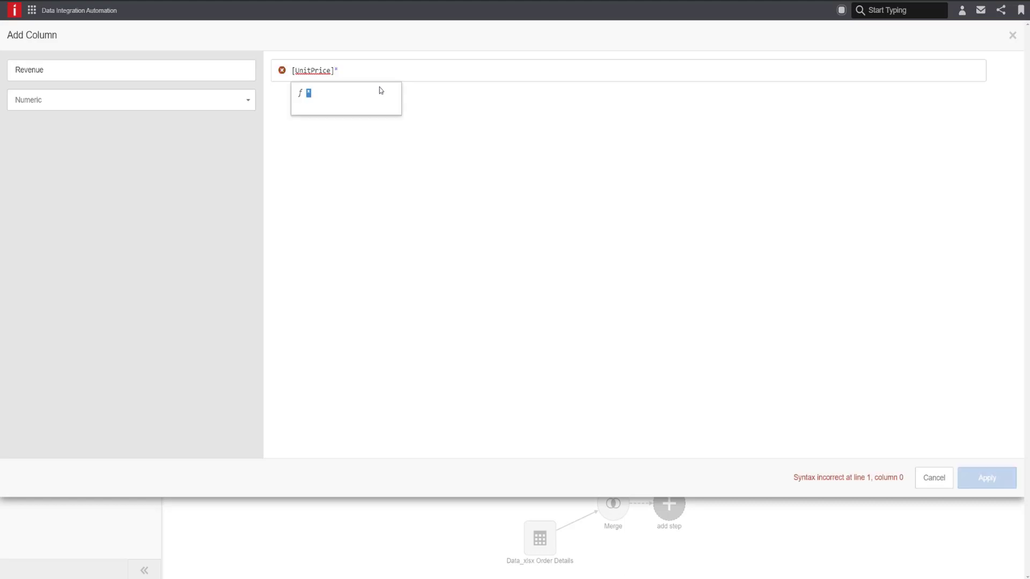
text(Quan)
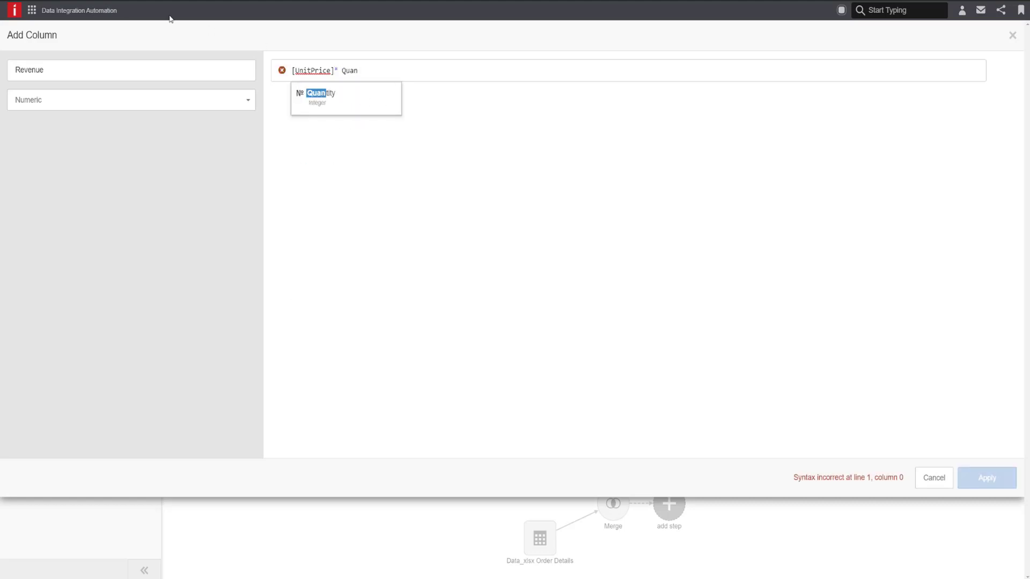
click(351, 95)
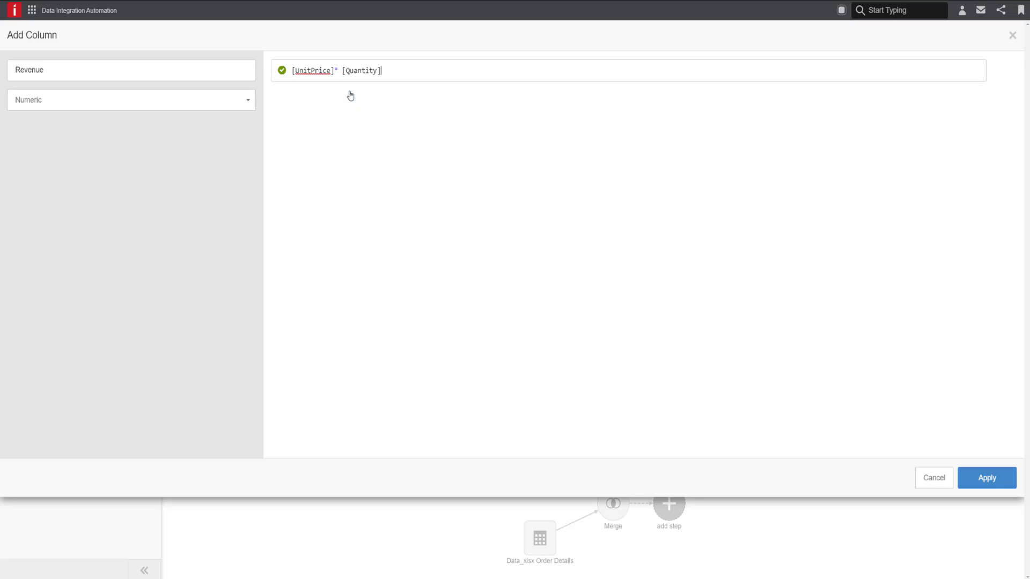
click(980, 475)
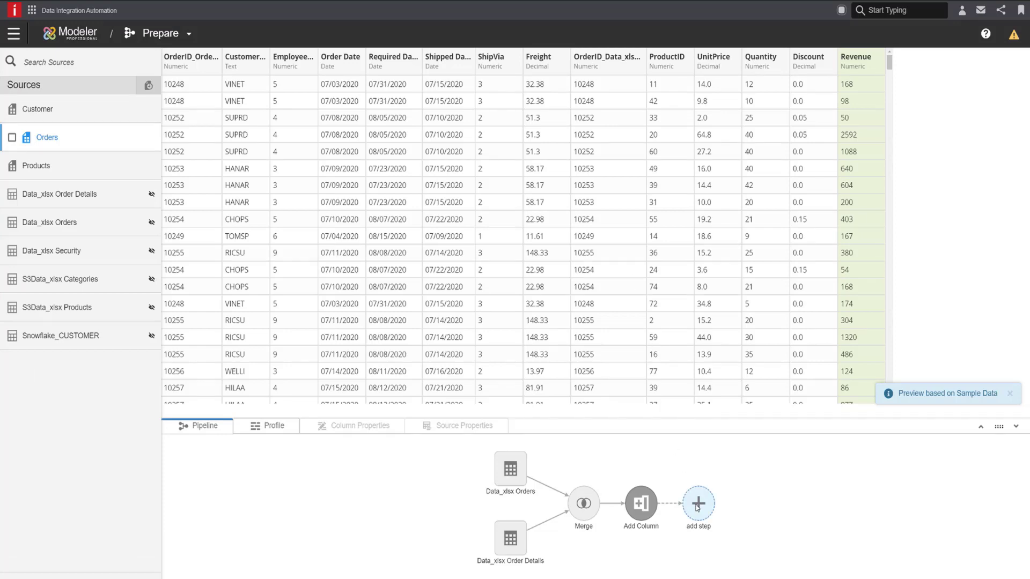
Examine a Custom Transform's select statement, script and output columns for Orders, and leave it without saving
click(697, 508)
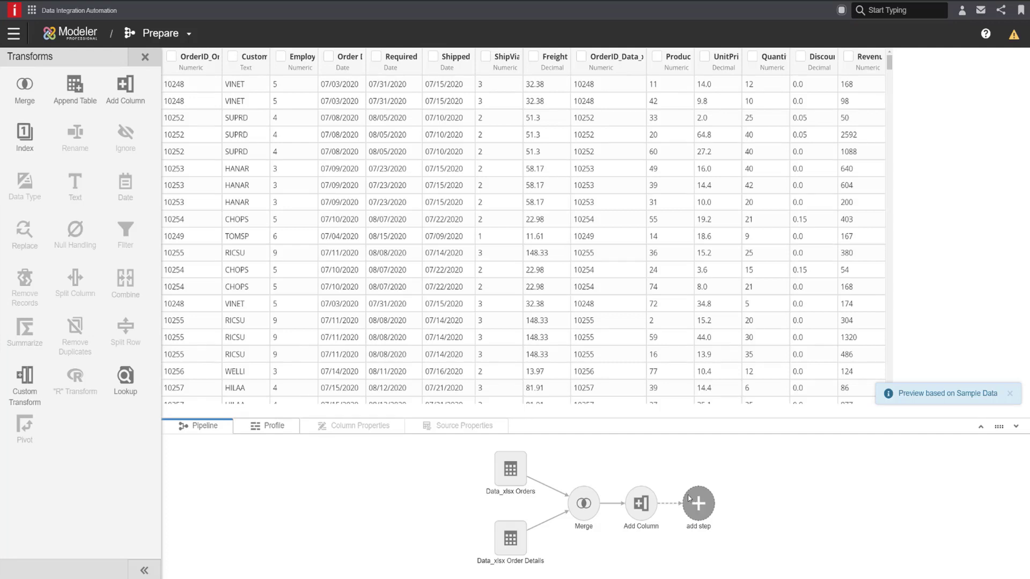
click(24, 381)
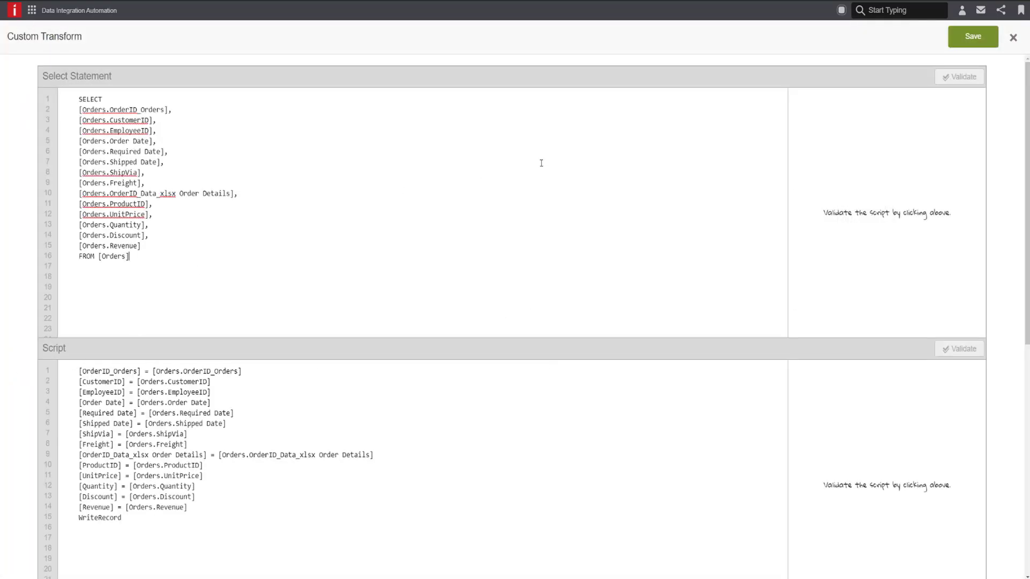
scroll(540, 162, down, 3)
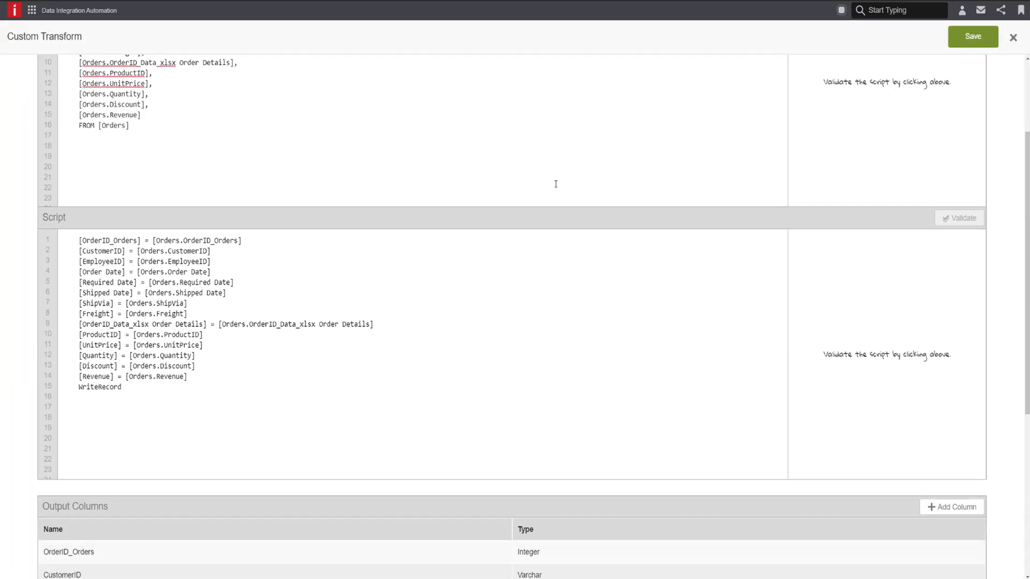
scroll(554, 184, down, 7)
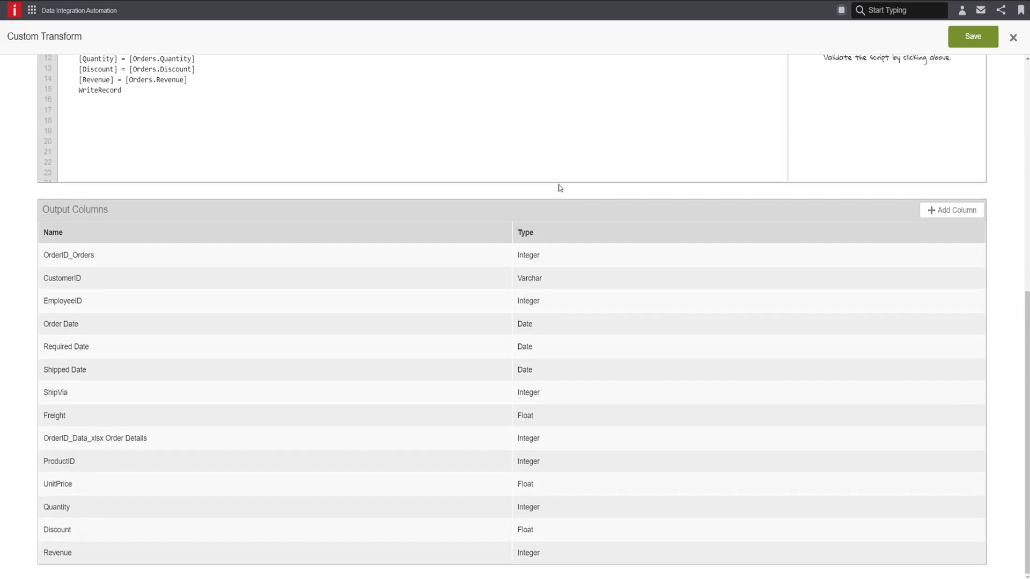
scroll(569, 161, up, 3)
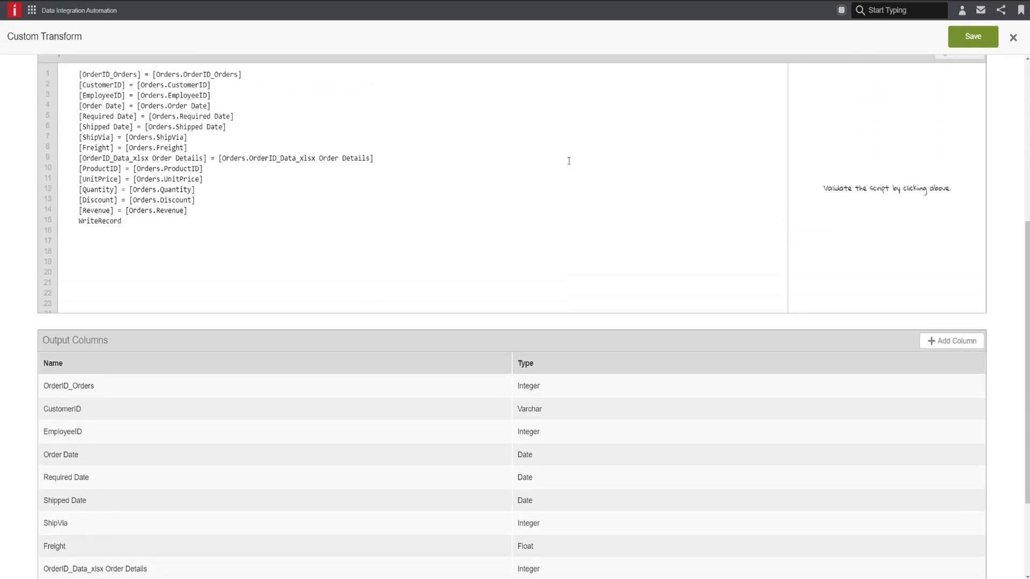
scroll(569, 161, up, 4)
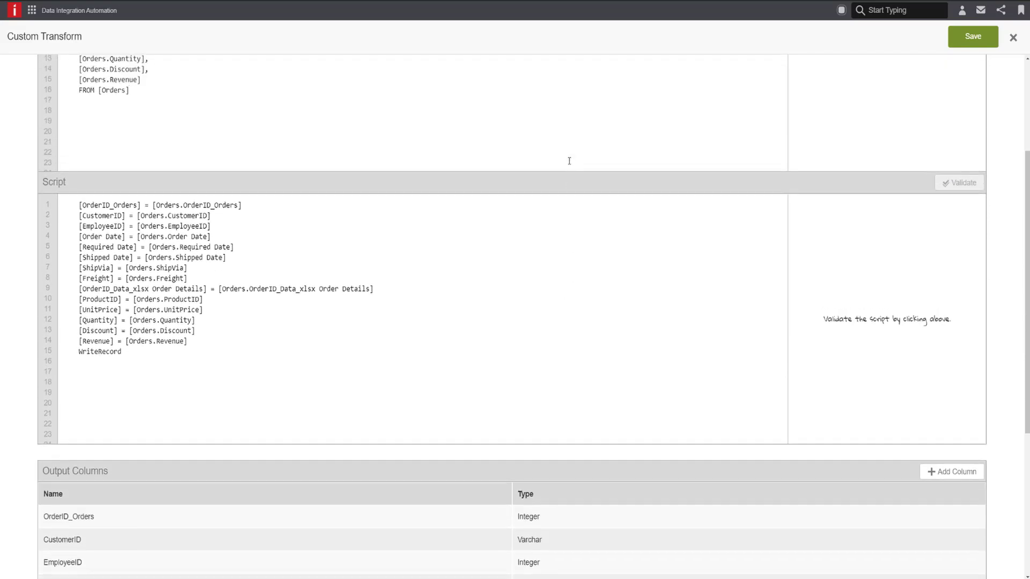
scroll(568, 161, up, 3)
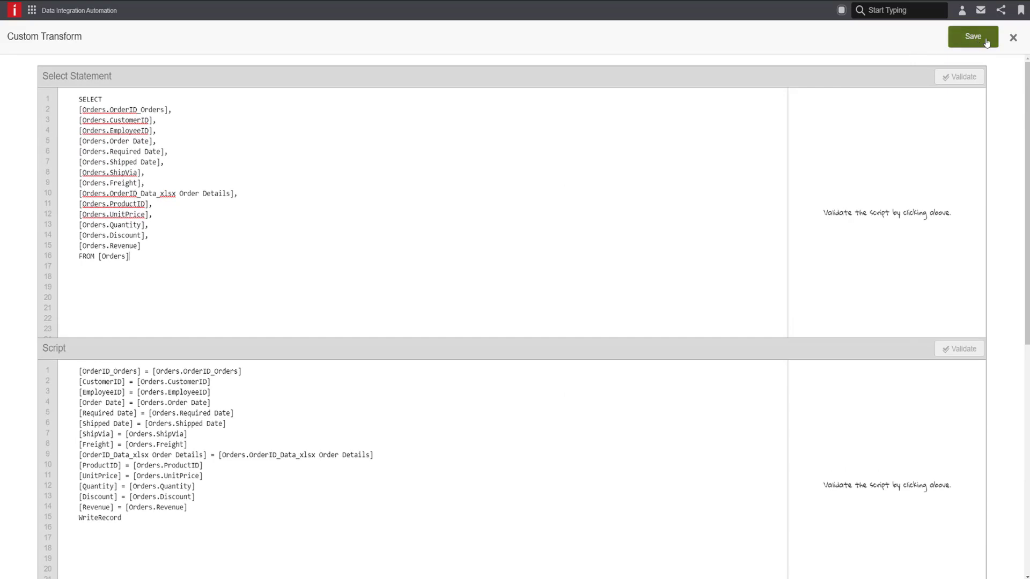
click(1012, 38)
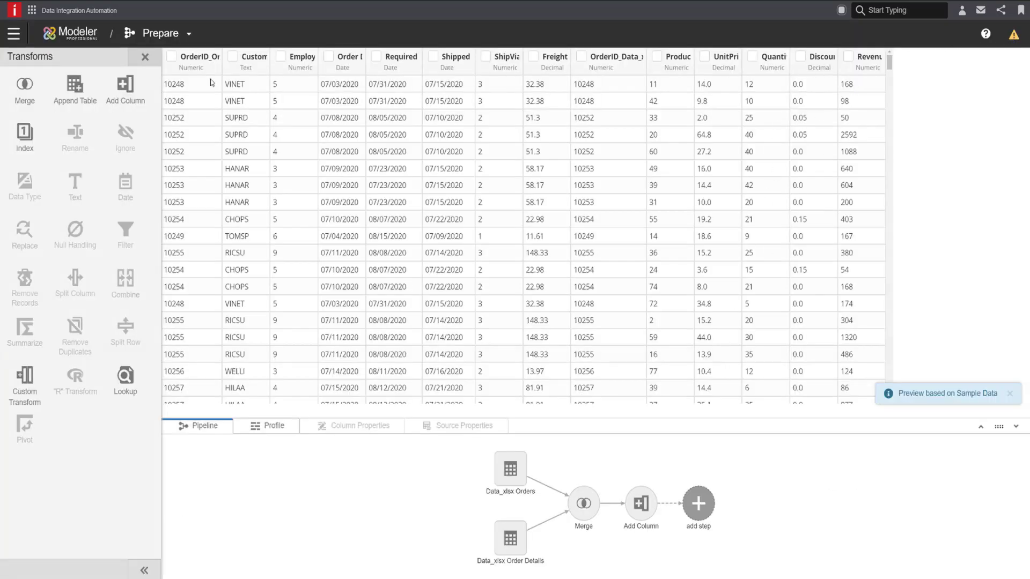
click(145, 57)
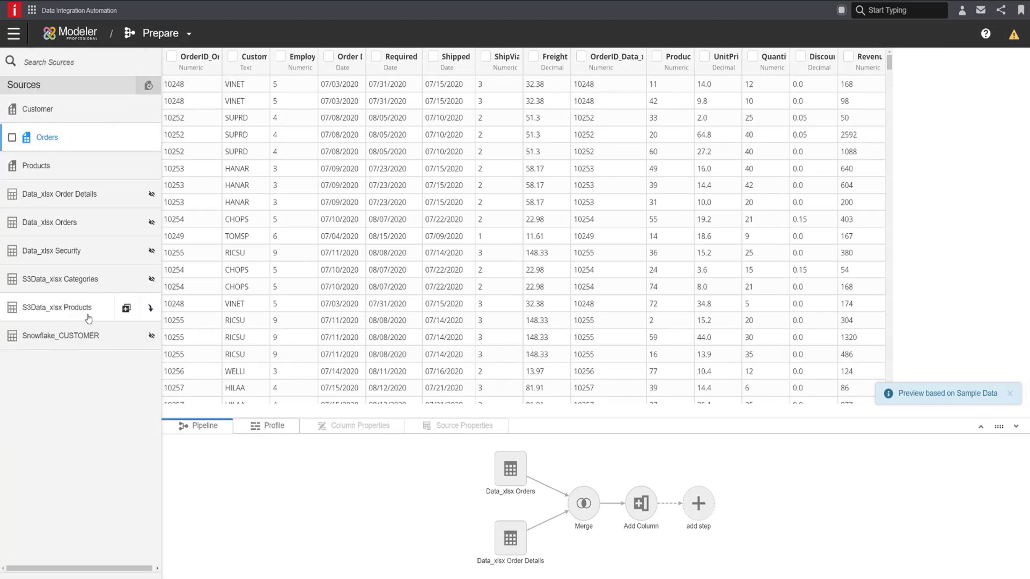
Publish the pending source changes and go to the Relate area of Modeler
click(1013, 34)
click(993, 81)
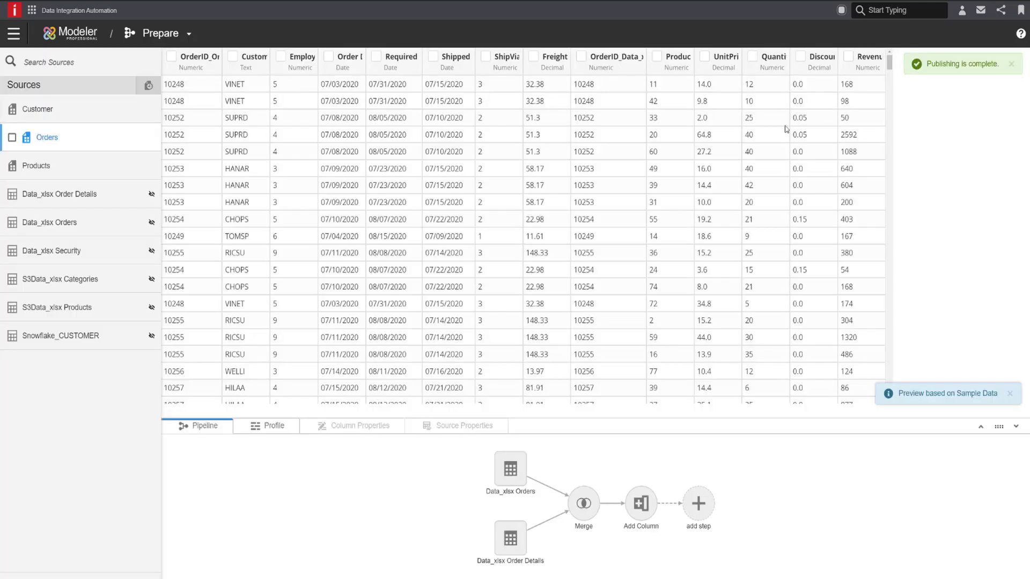
click(188, 33)
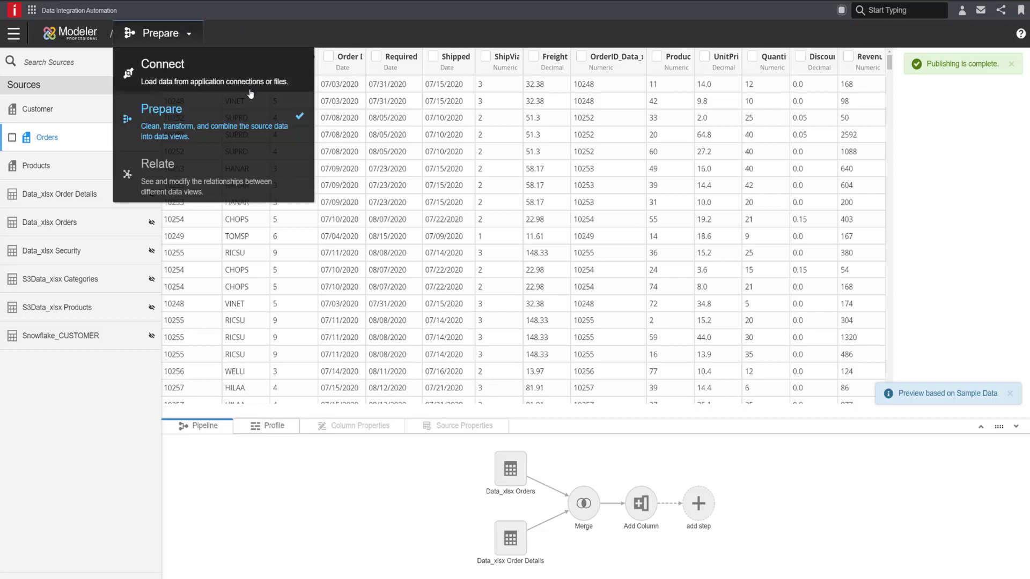
click(249, 163)
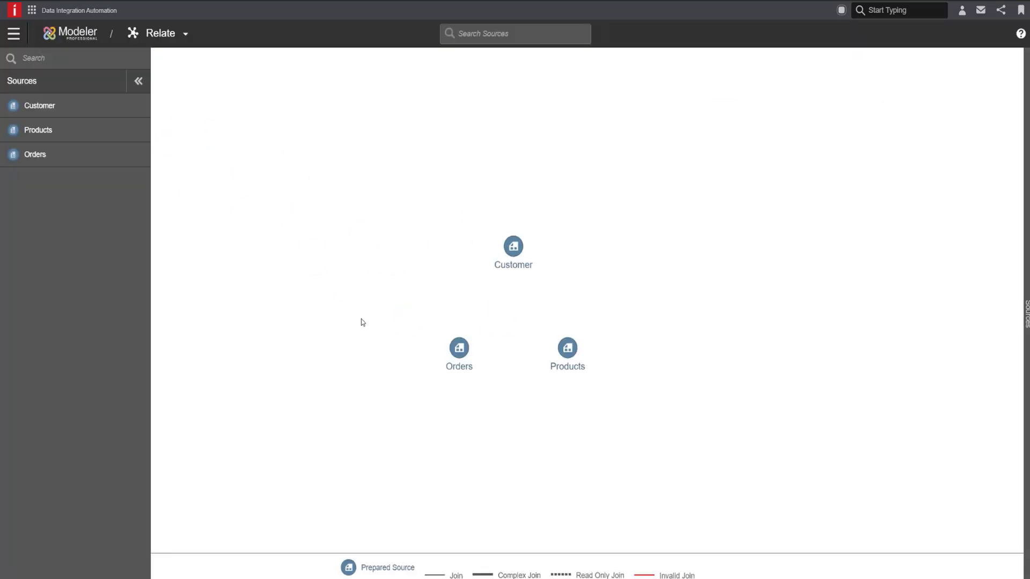
Join the Orders source to the Customer source, matching CustomerID with Customer ID
click(458, 349)
click(515, 244)
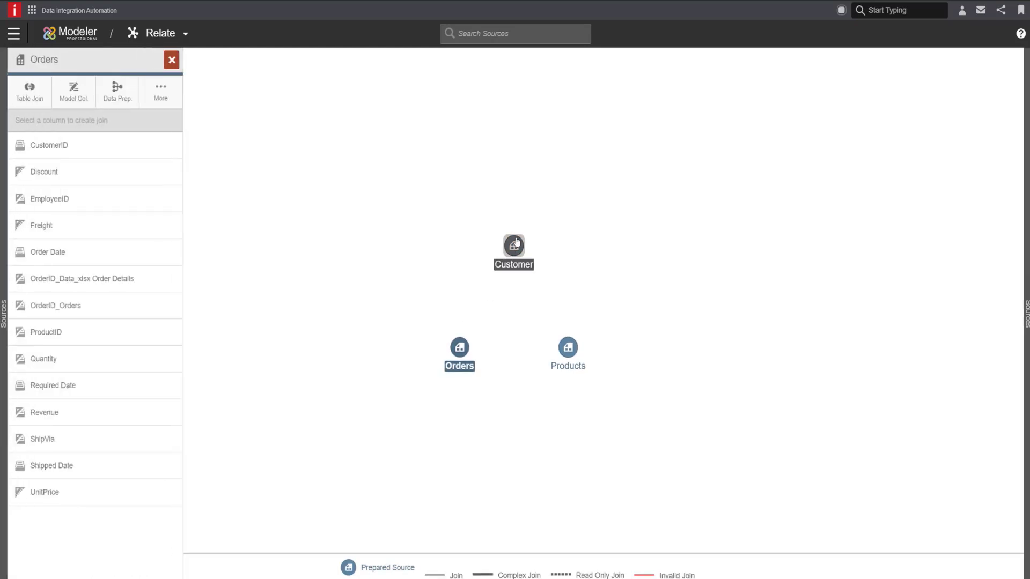
click(111, 152)
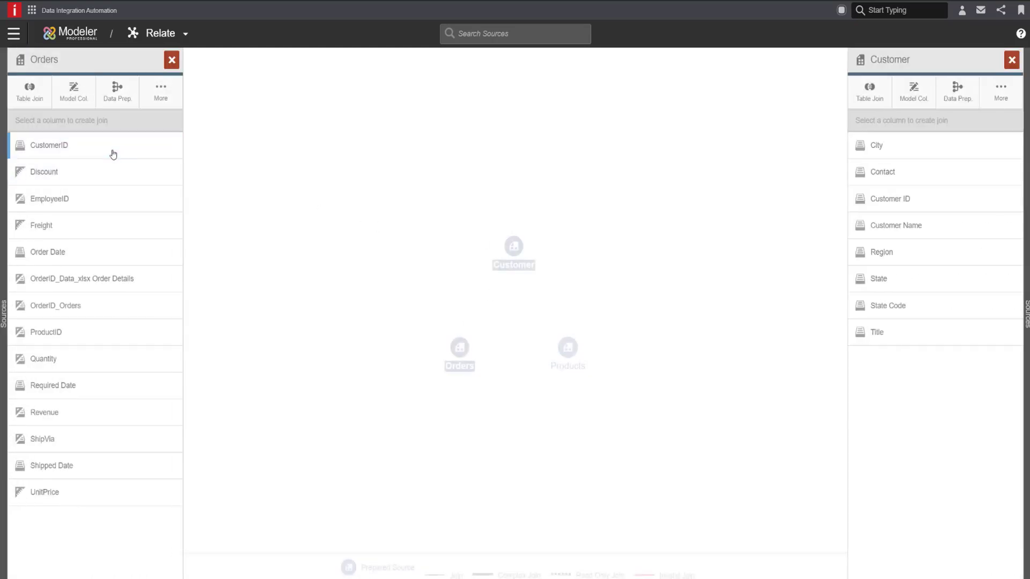
click(869, 198)
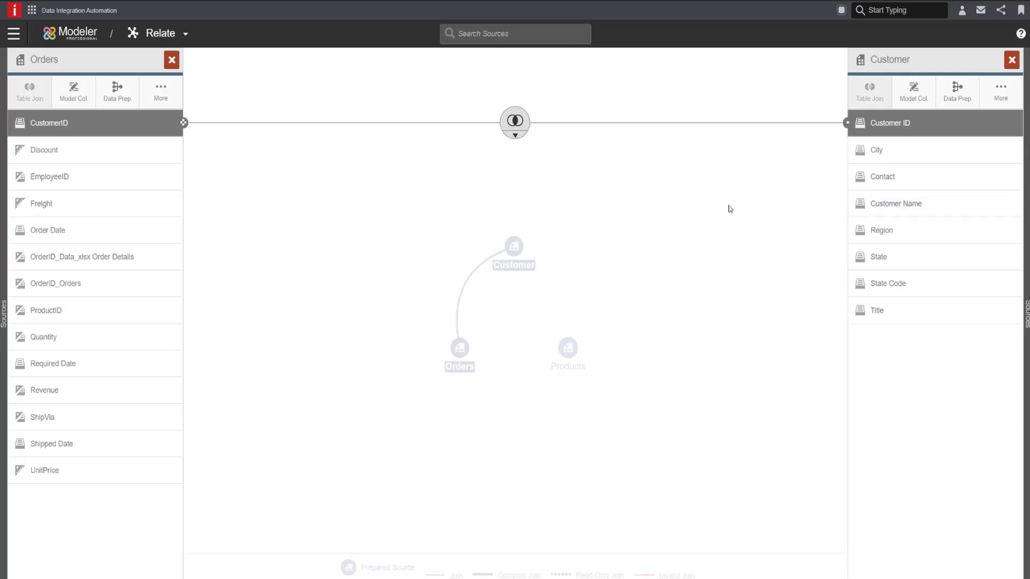
Join the Orders source to the Products source on ProductID and return to the relationship diagram
click(568, 347)
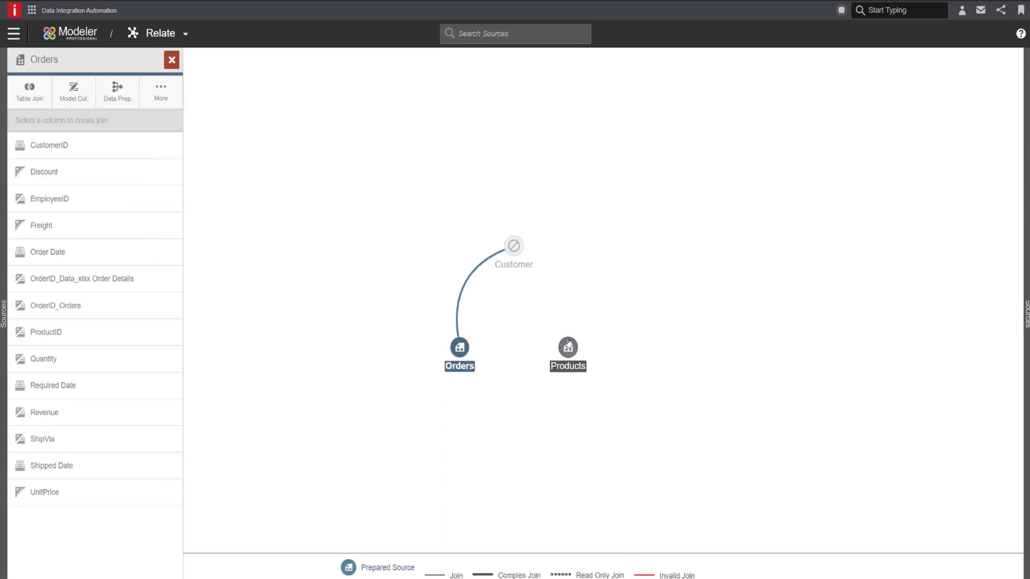
click(99, 332)
click(900, 225)
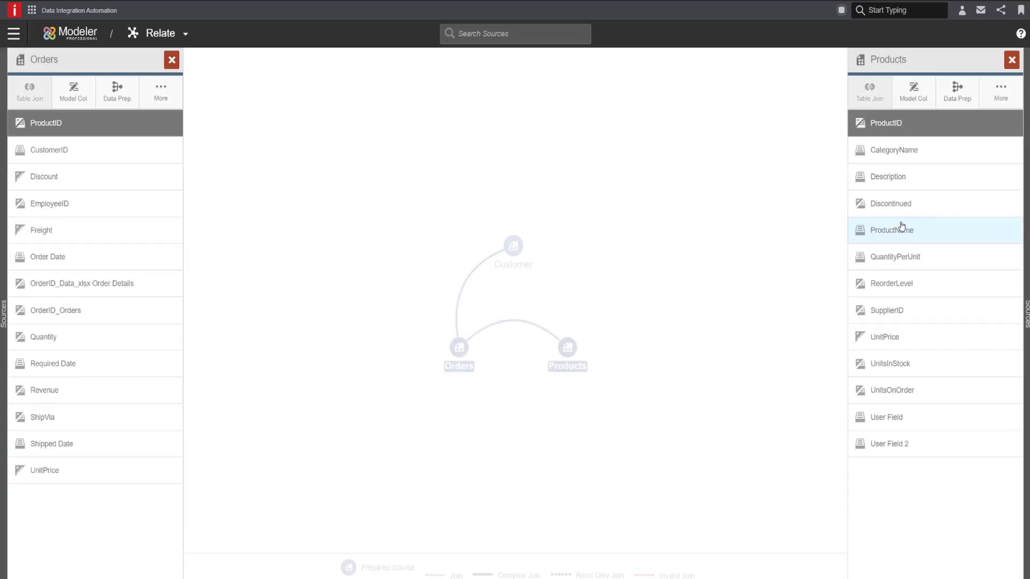
click(624, 230)
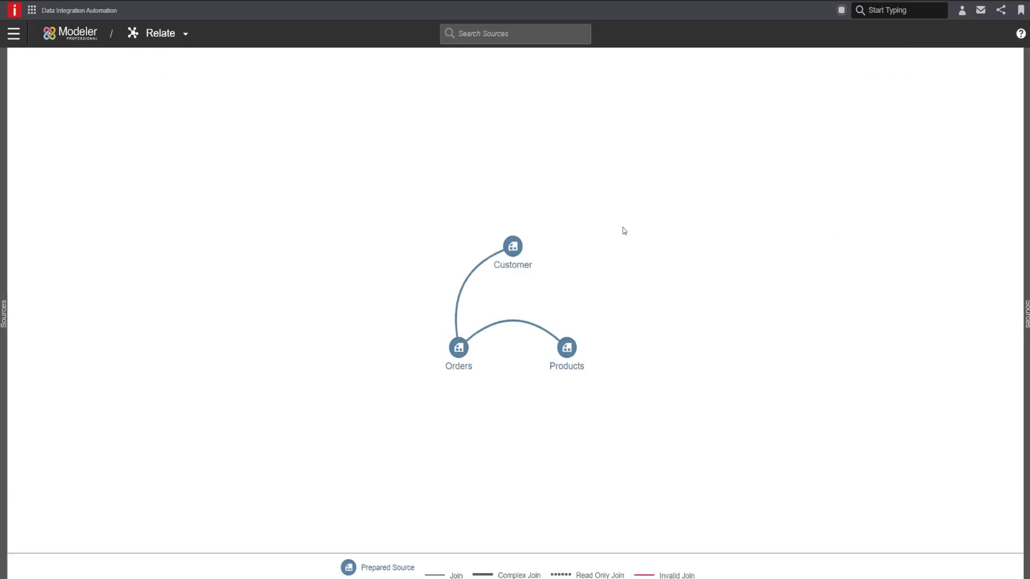
Show the list of available applications
click(30, 20)
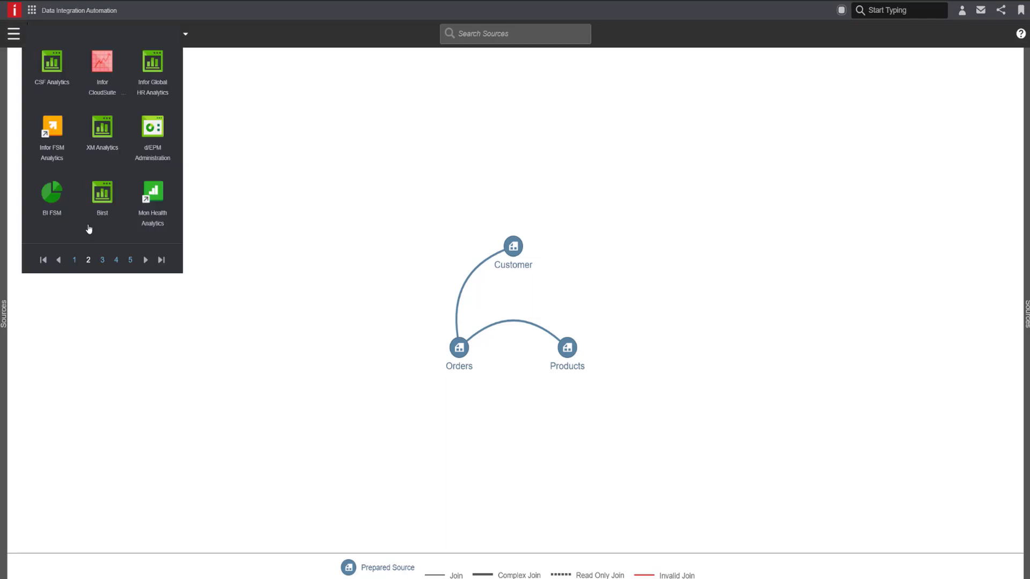